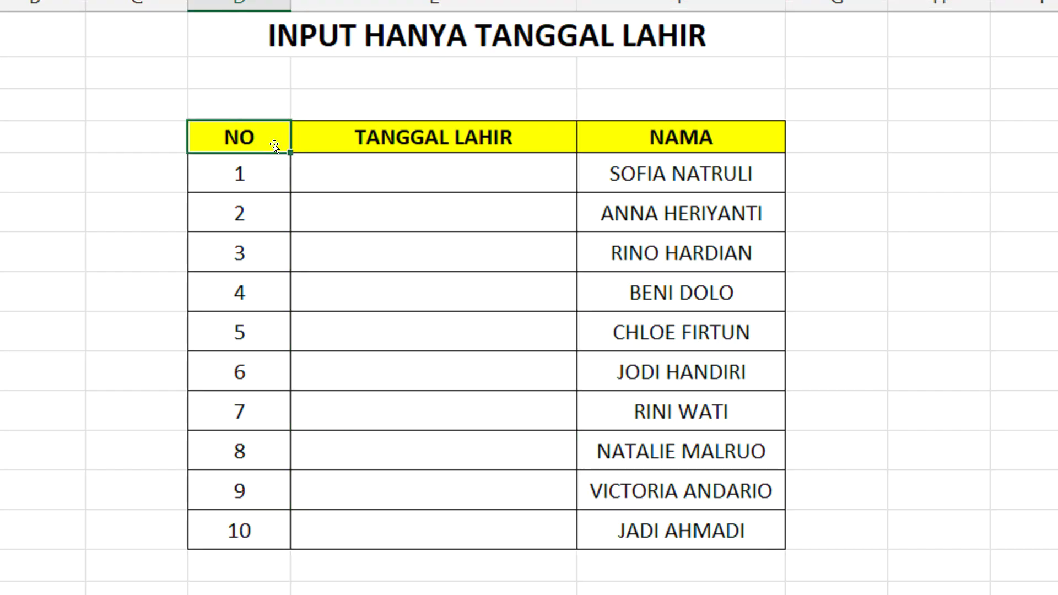
pyautogui.click(690, 134)
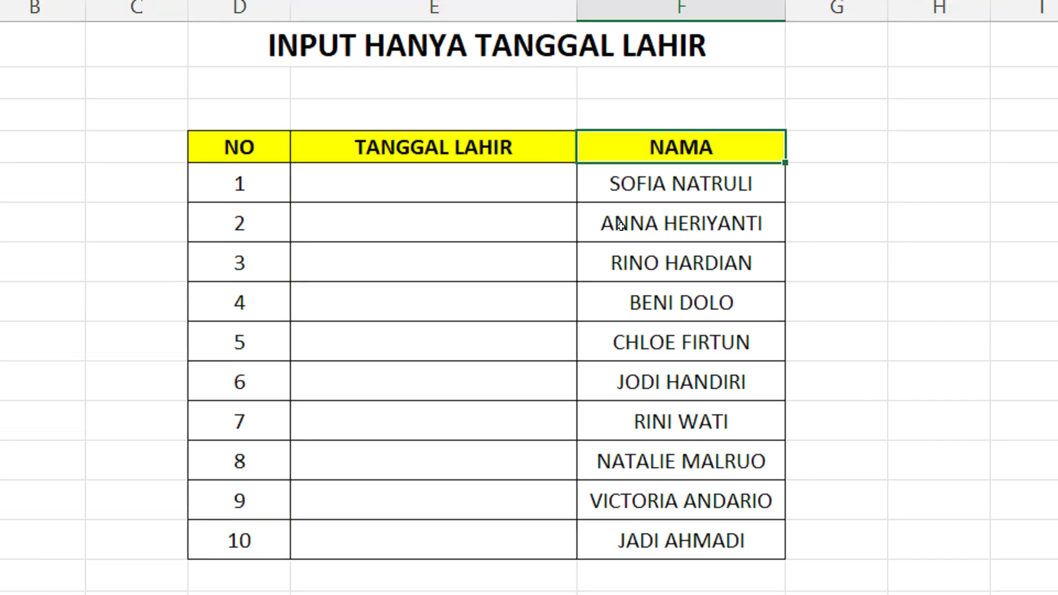
pyautogui.click(500, 153)
pyautogui.moveTo(500, 145); pyautogui.dragTo(464, 519)
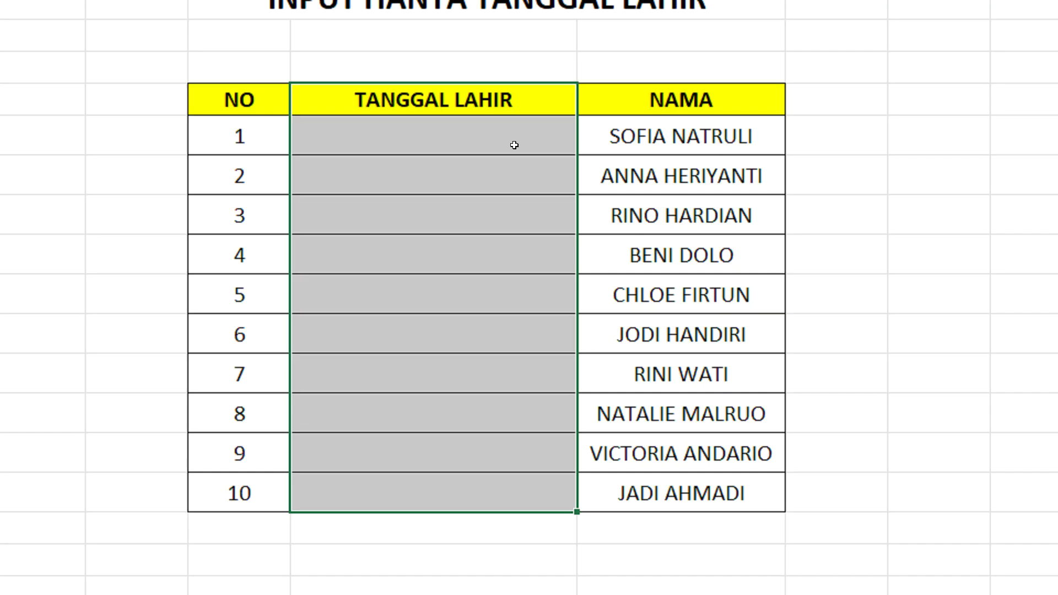
# Enter the test values DJKSBJDBFJ, 782657263 and VJJVDHH435349 in the first three TANGGAL LAHIR cells and clear them again
pyautogui.click(514, 145)
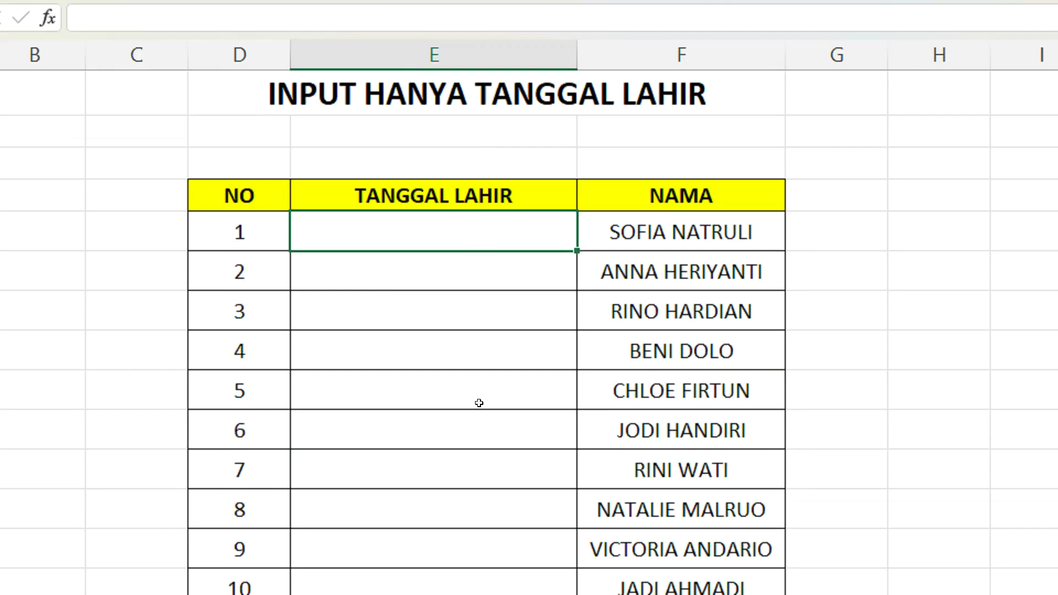
pyautogui.write('DJKSBJDBFJ')
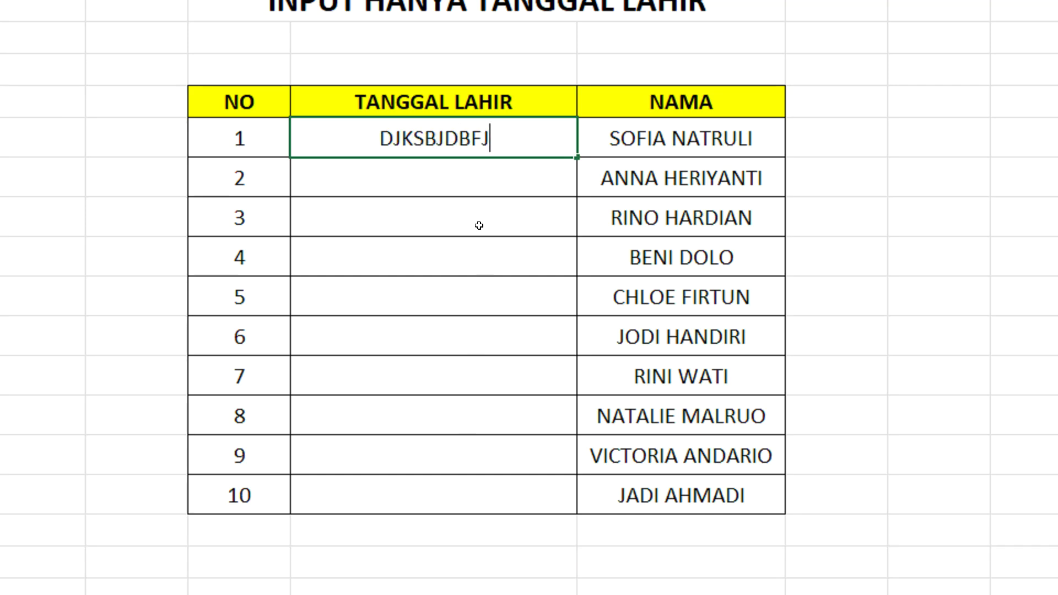
pyautogui.press('Return')
pyautogui.write('782657263')
pyautogui.press('Return')
pyautogui.write('VJJVDHH435349')
pyautogui.press('Return')
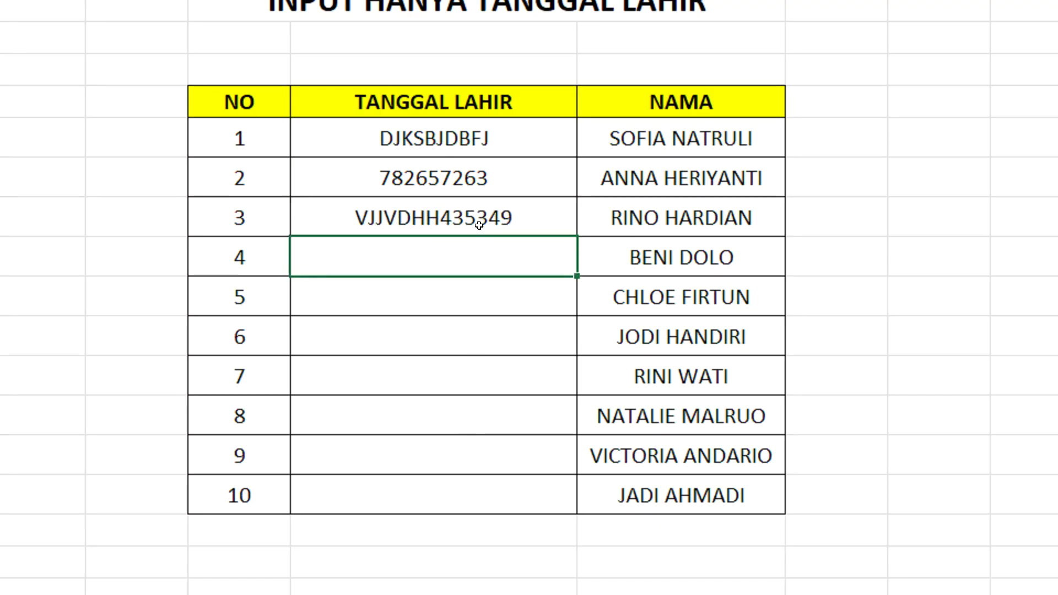
pyautogui.moveTo(484, 133); pyautogui.dragTo(491, 218)
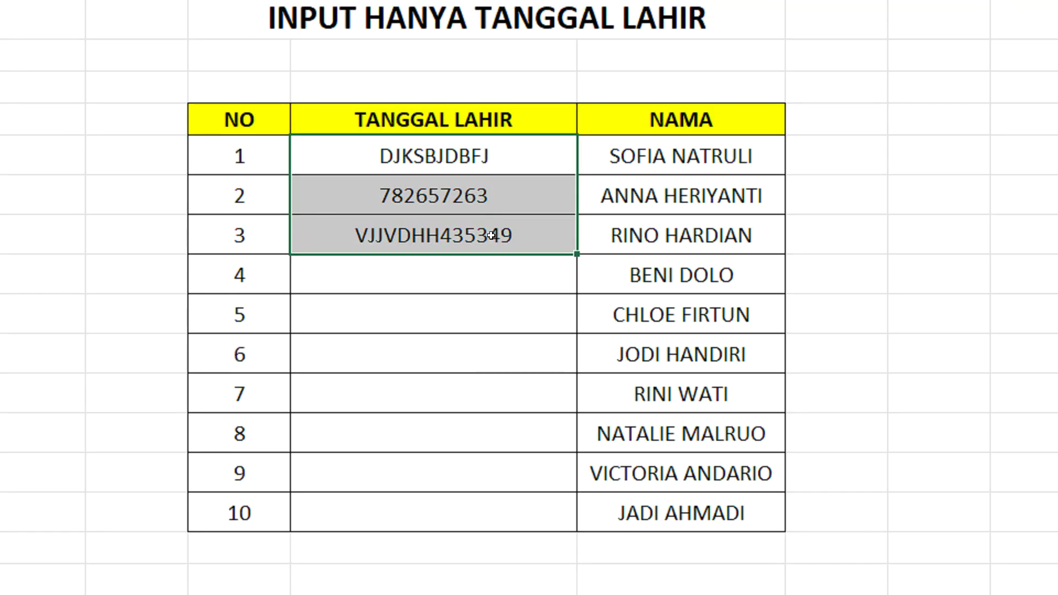
pyautogui.press('Delete')
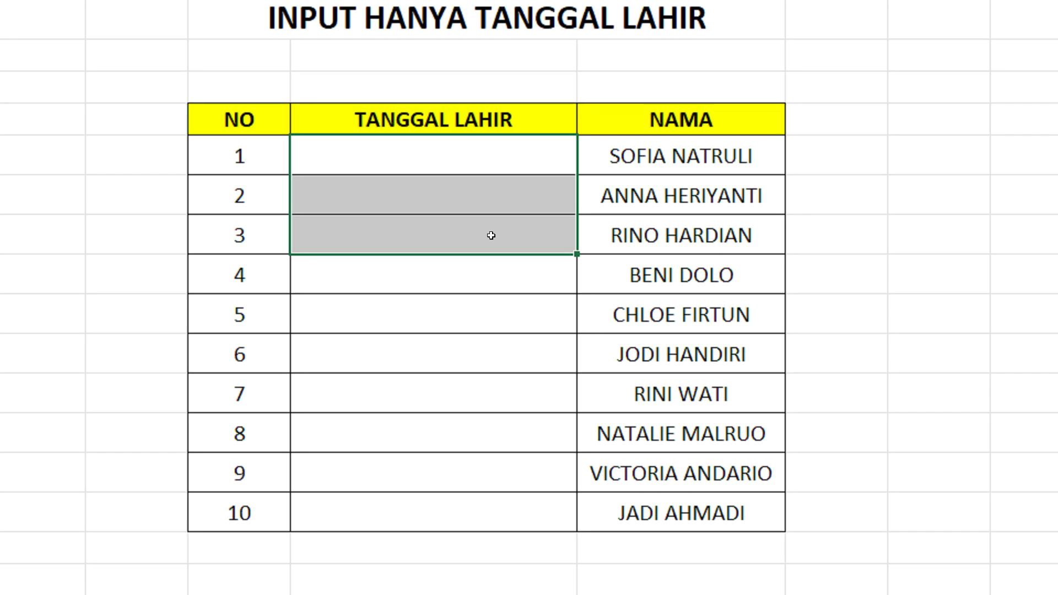
pyautogui.moveTo(488, 119); pyautogui.dragTo(486, 483)
pyautogui.moveTo(486, 445); pyautogui.dragTo(484, 462)
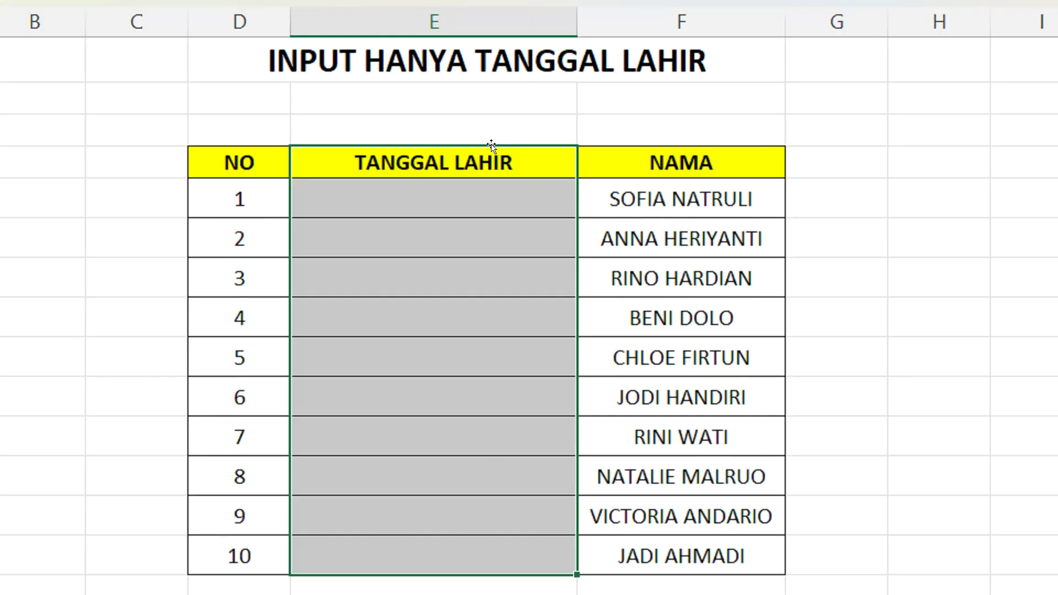
pyautogui.click(472, 166)
pyautogui.click(472, 194)
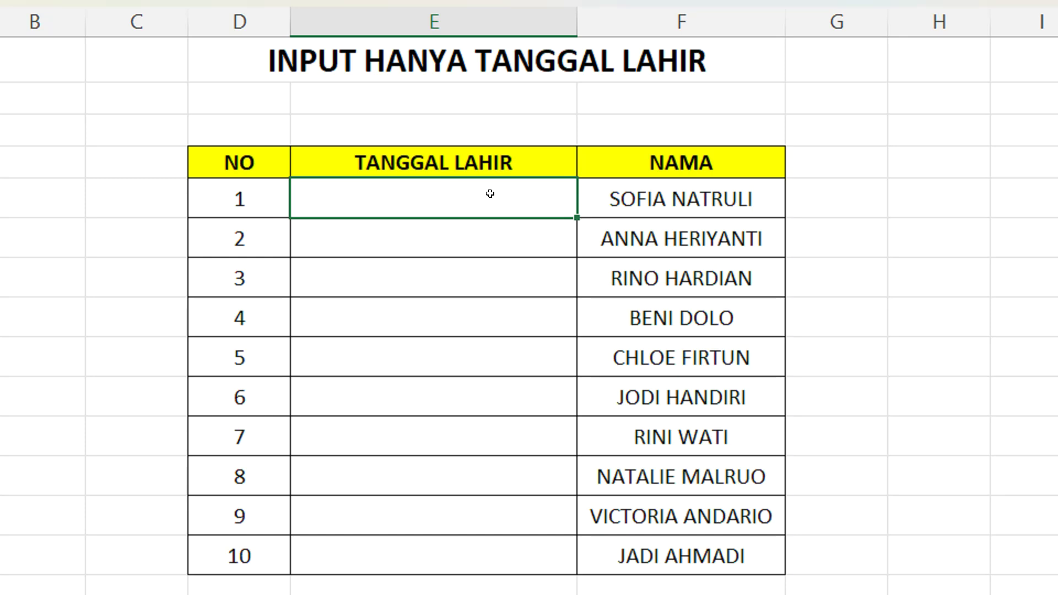
pyautogui.click(485, 231)
# Set up data validation for the first TANGGAL LAHIR cell that allows Date values with the between condition
pyautogui.click(488, 204)
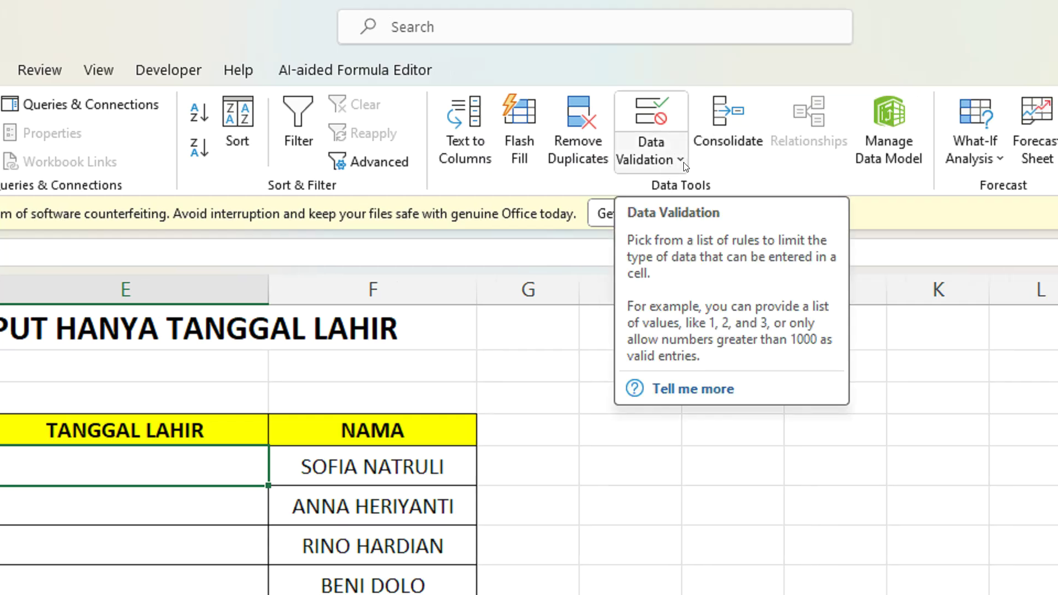
pyautogui.click(681, 160)
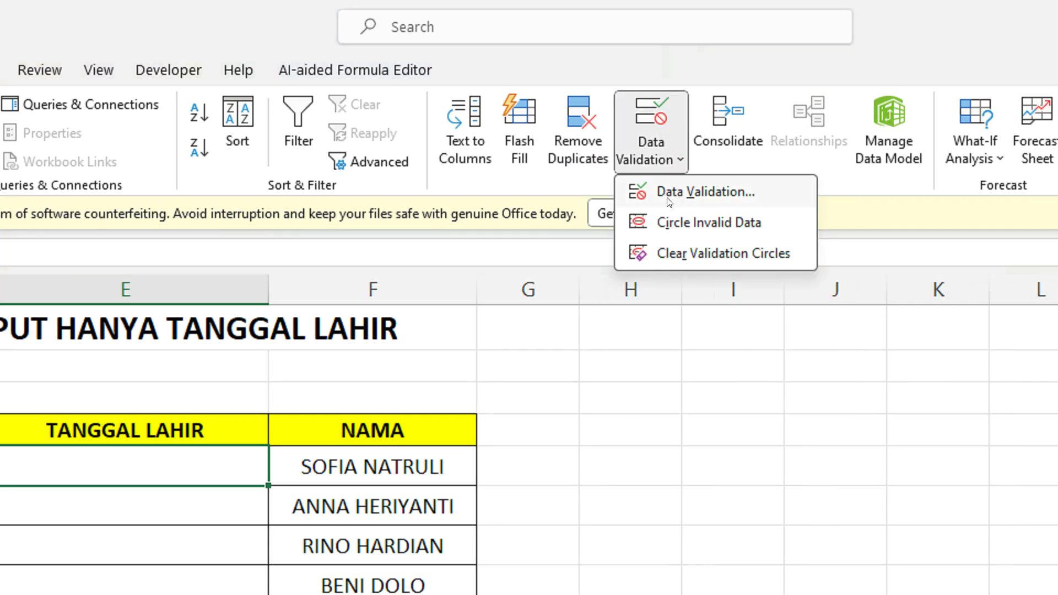
pyautogui.click(715, 202)
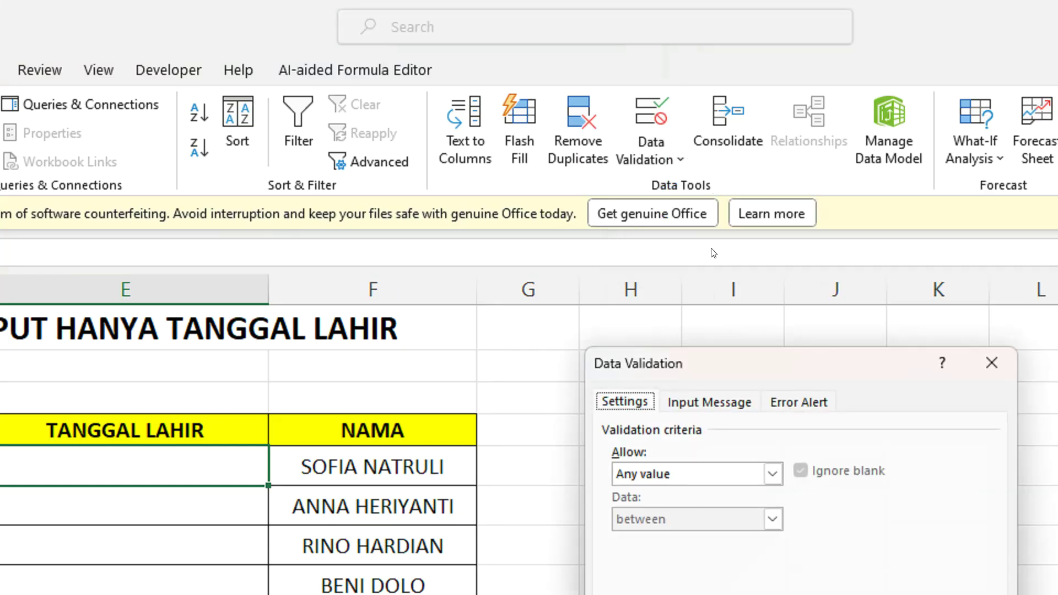
pyautogui.moveTo(714, 361); pyautogui.dragTo(406, 408)
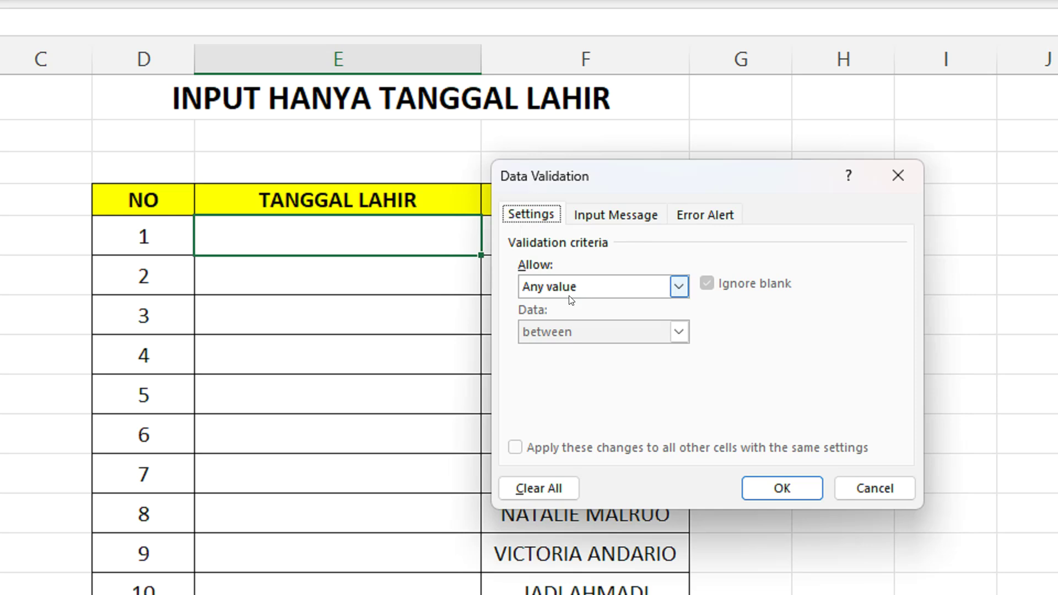
pyautogui.click(652, 289)
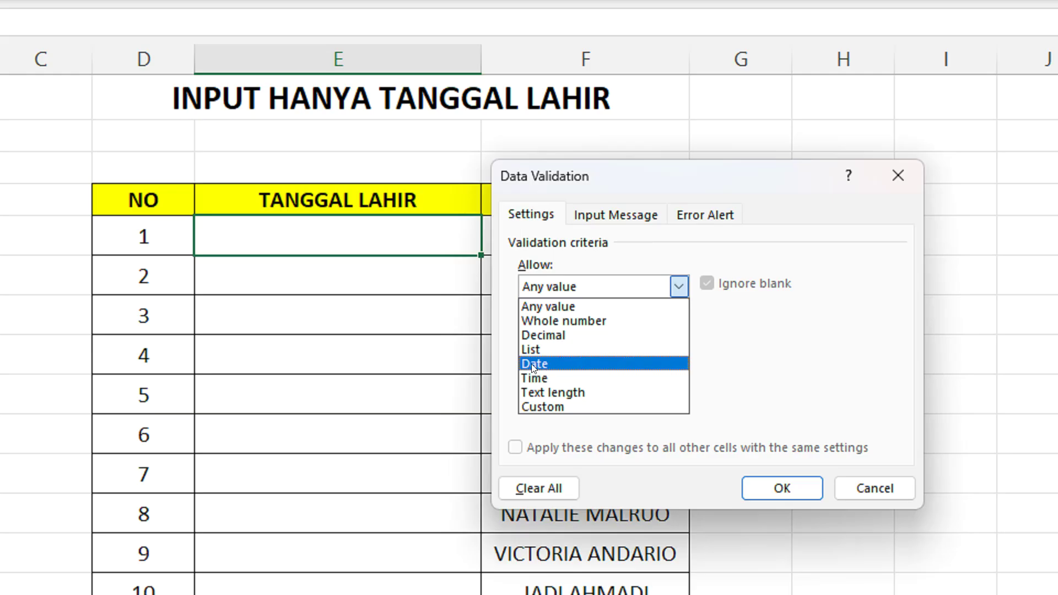
pyautogui.click(569, 363)
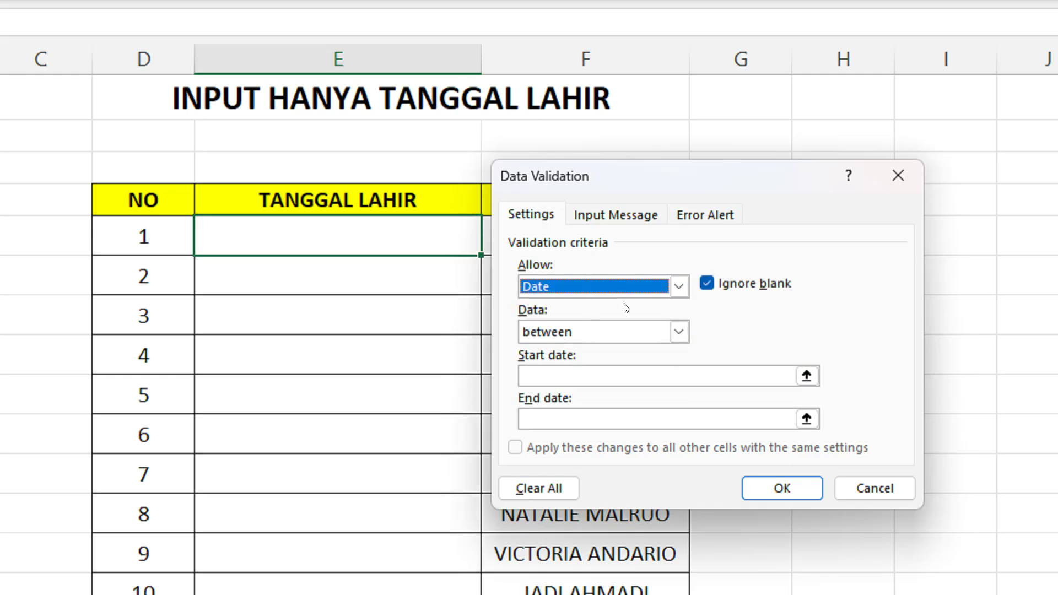
pyautogui.click(625, 333)
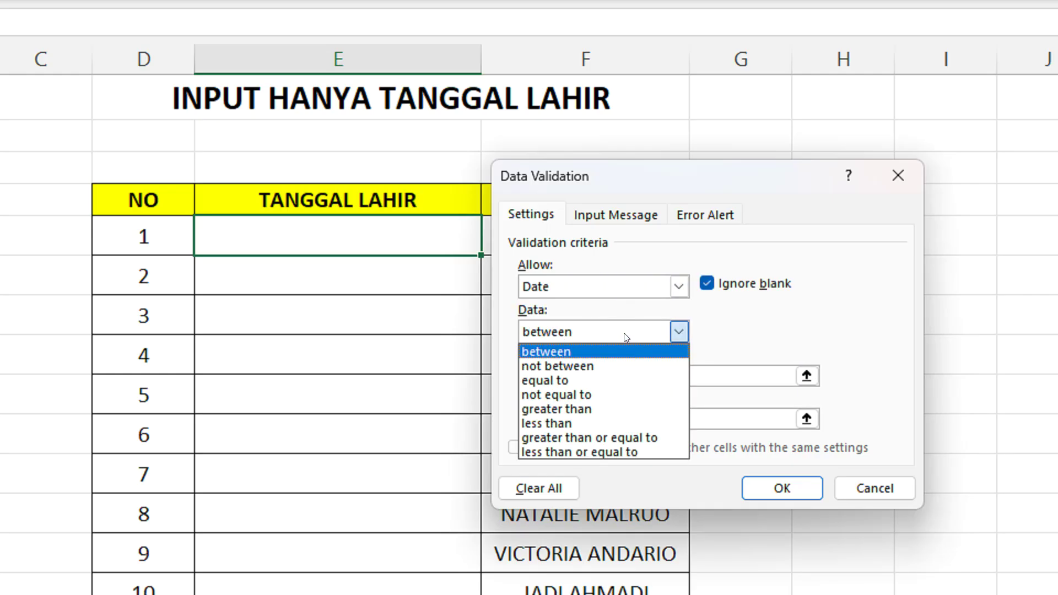
pyautogui.click(543, 352)
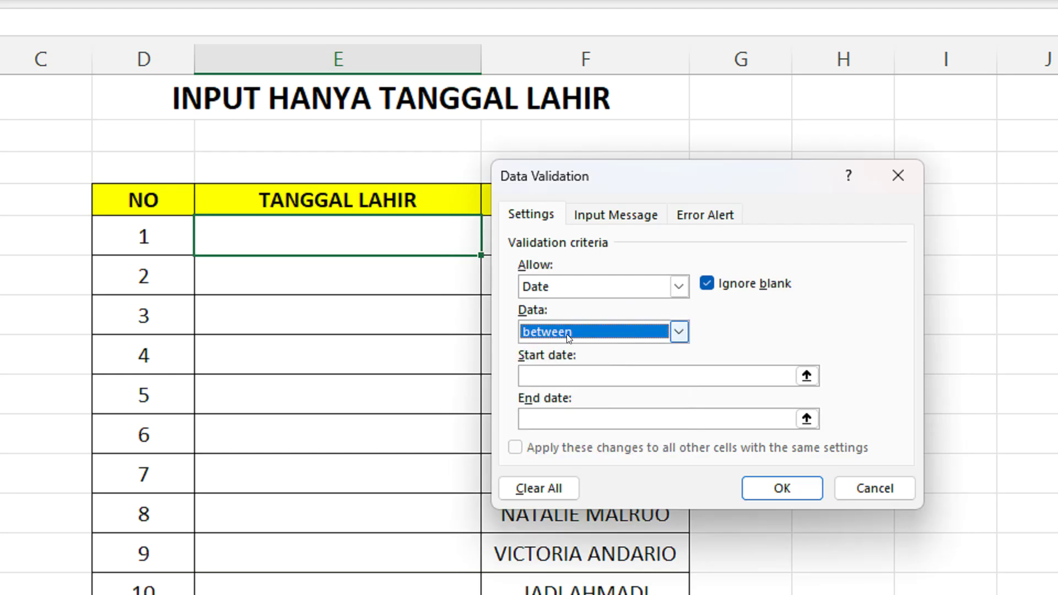
# Set the validation's start date to 1/1/1990 and end date to 12/31/2010, and apply the rule
pyautogui.click(558, 370)
pyautogui.click(557, 416)
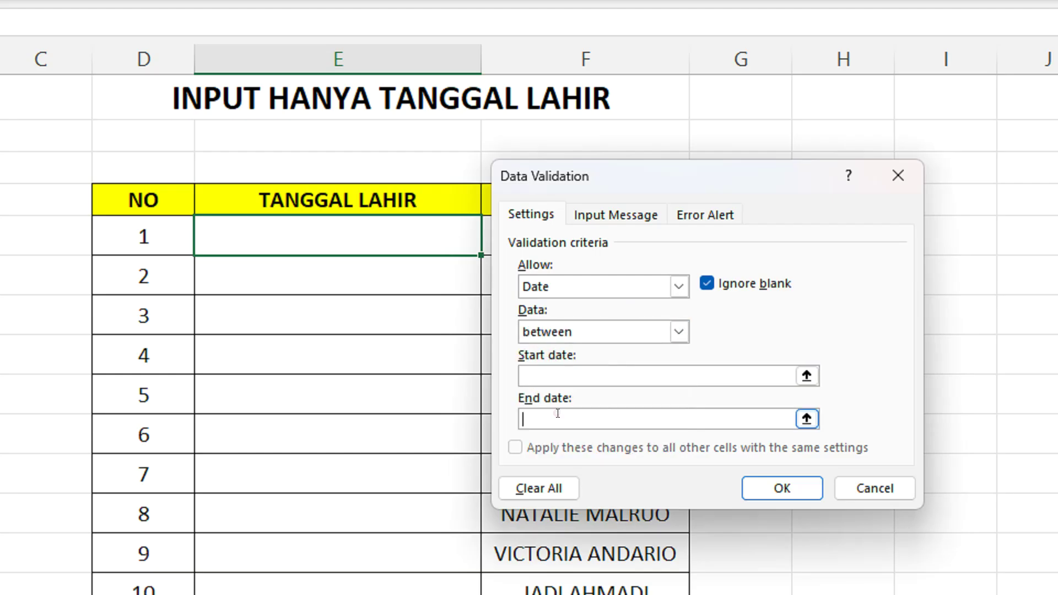
pyautogui.click(553, 369)
pyautogui.click(595, 416)
pyautogui.write('1/1/1990')
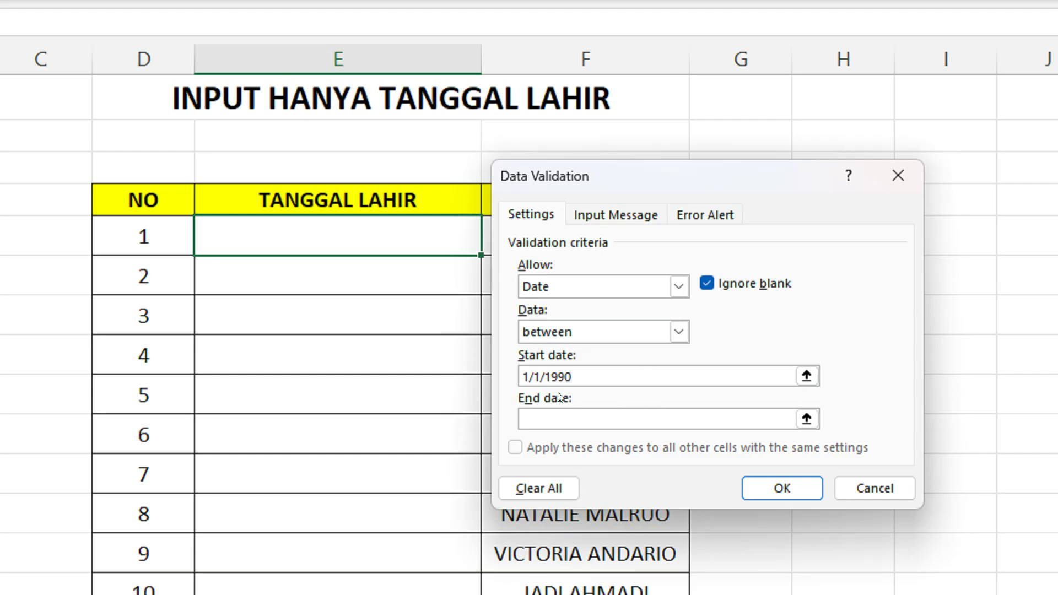
pyautogui.moveTo(573, 377); pyautogui.dragTo(508, 371)
pyautogui.click(588, 418)
pyautogui.write('12/31/2010')
pyautogui.doubleClick(540, 377)
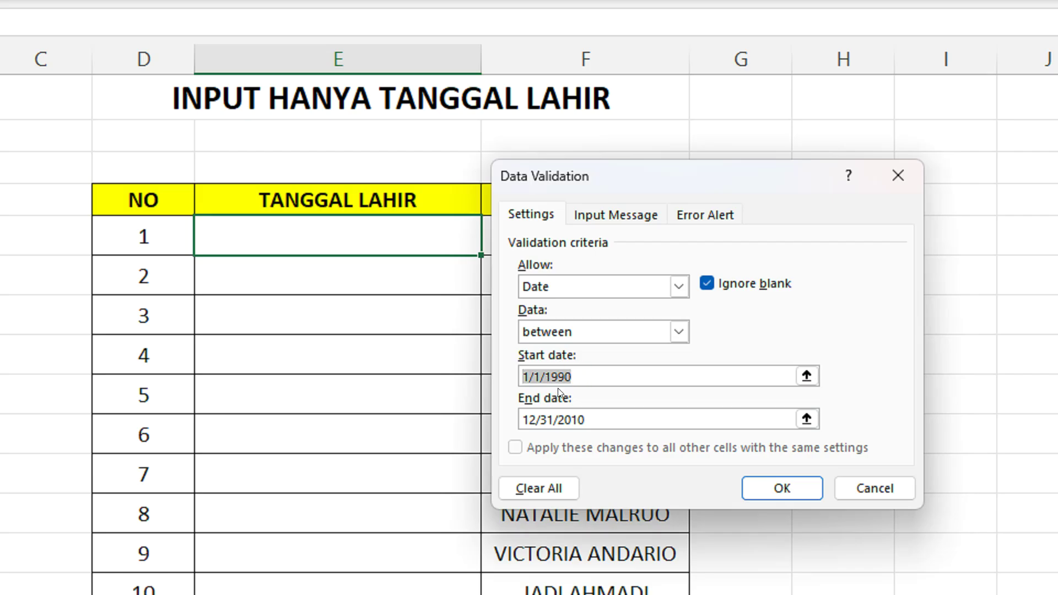
pyautogui.click(521, 417)
pyautogui.moveTo(520, 417); pyautogui.dragTo(582, 417)
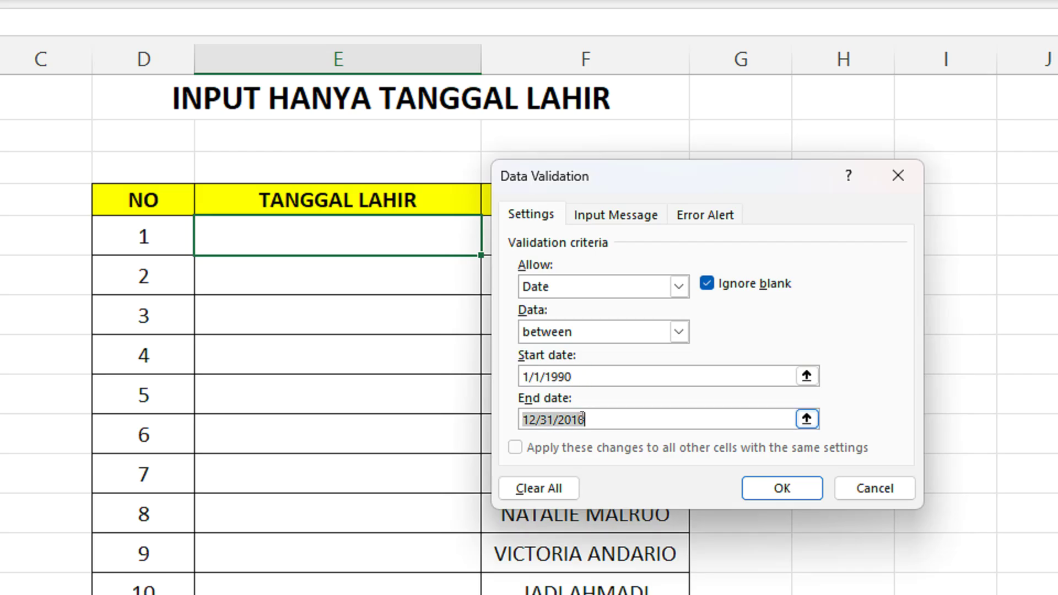
pyautogui.click(590, 416)
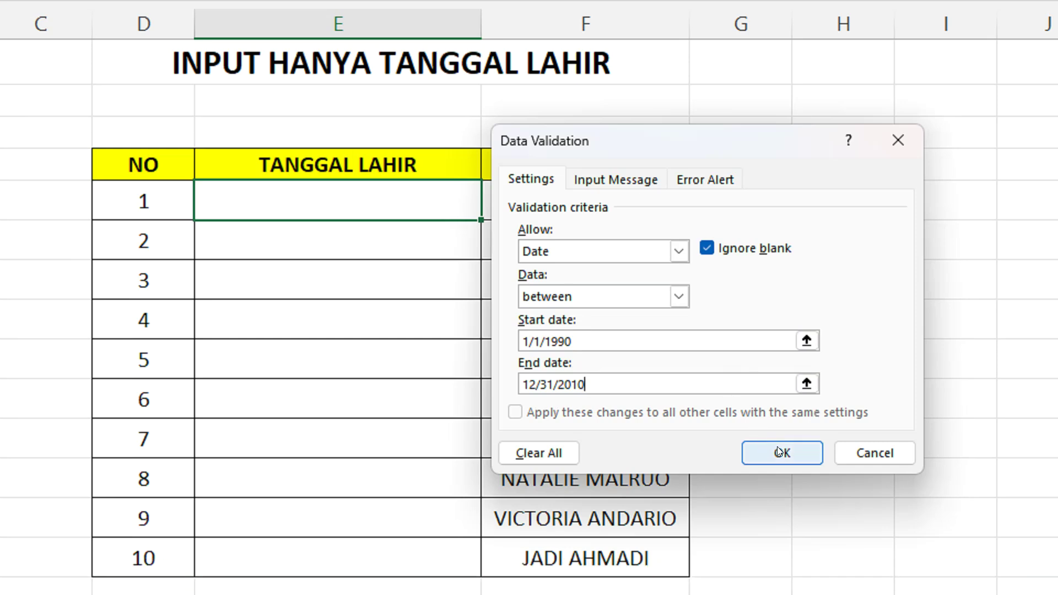
pyautogui.click(781, 452)
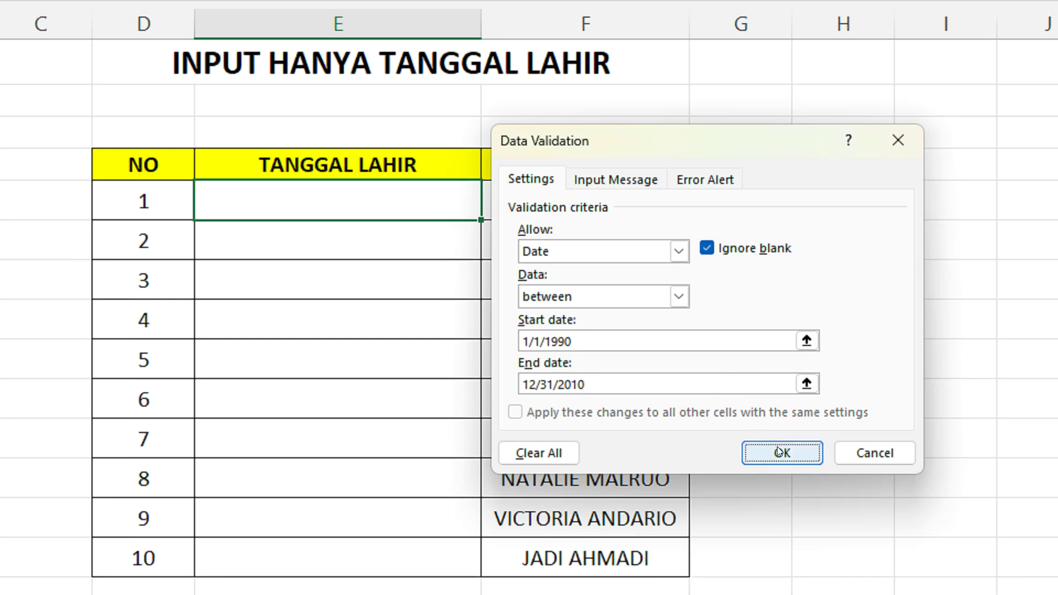
# Test the rule by trying to enter 1212 in the first TANGGAL LAHIR cell, and cancel the entry
pyautogui.click(391, 255)
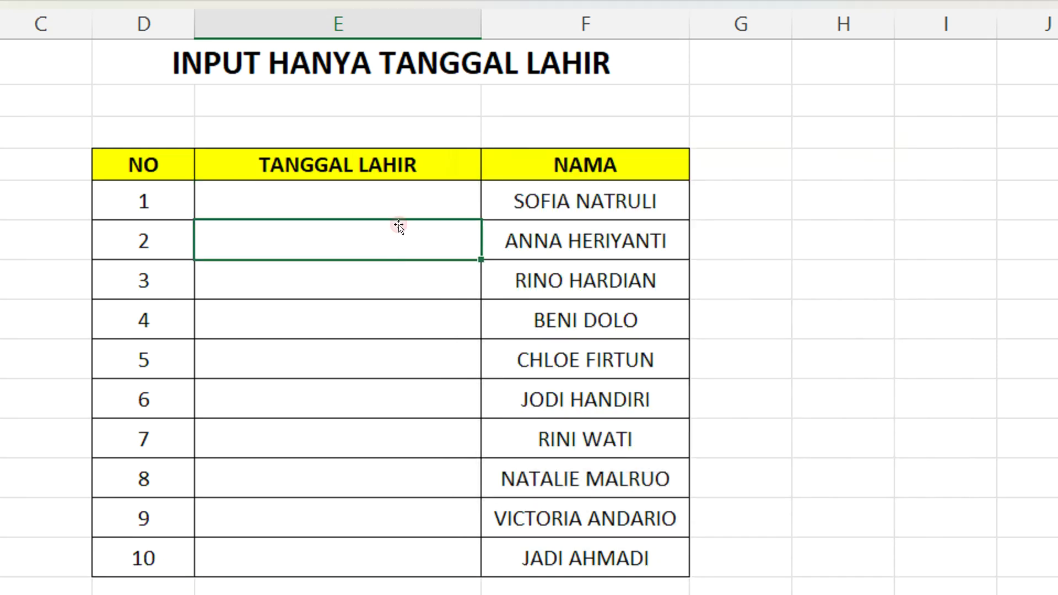
pyautogui.click(390, 200)
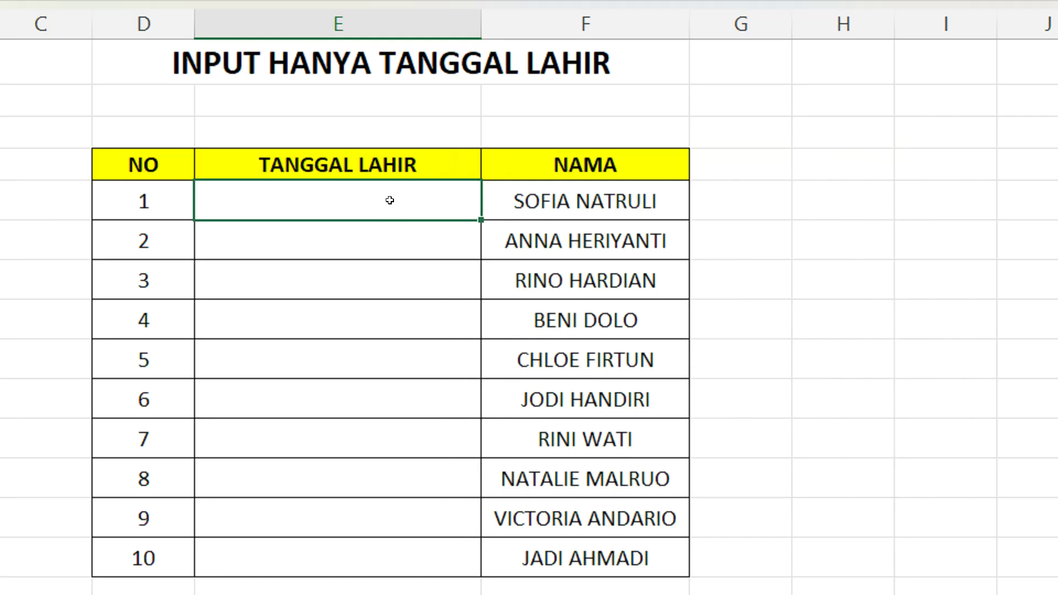
pyautogui.write('1212')
pyautogui.press('Return')
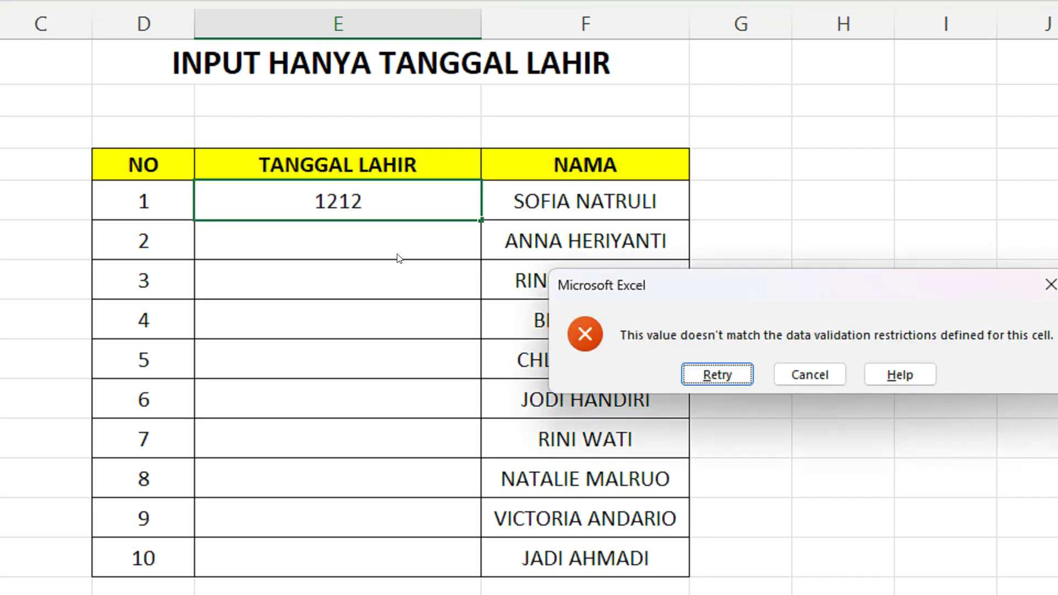
pyautogui.moveTo(698, 286); pyautogui.dragTo(581, 286)
pyautogui.click(688, 374)
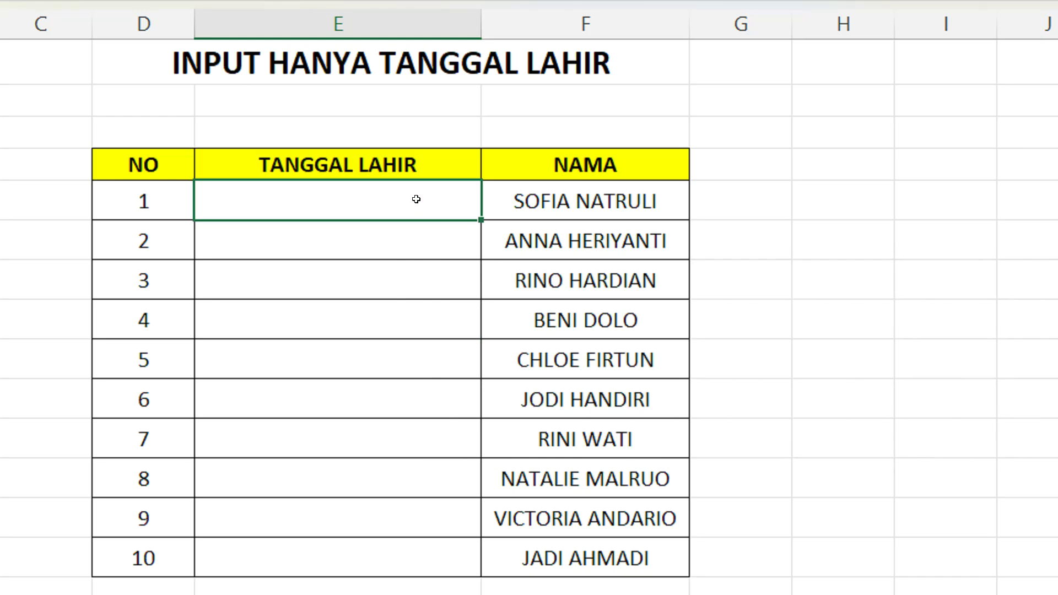
# Enter a birth date within the allowed range in the first TANGGAL LAHIR cell
pyautogui.write('12/1/2001')
pyautogui.press('Return')
pyautogui.click(393, 198)
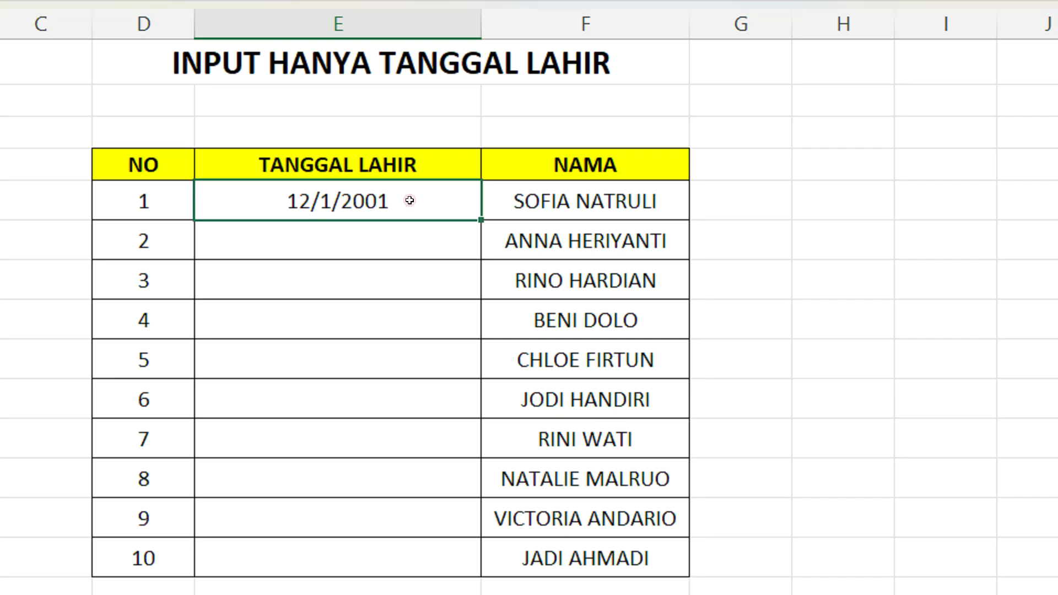
# Try changing the year in the first TANGGAL LAHIR cell to one past the allowed end date, and cancel the edit
pyautogui.doubleClick(409, 199)
pyautogui.press('BackSpace')
pyautogui.press('BackSpace')
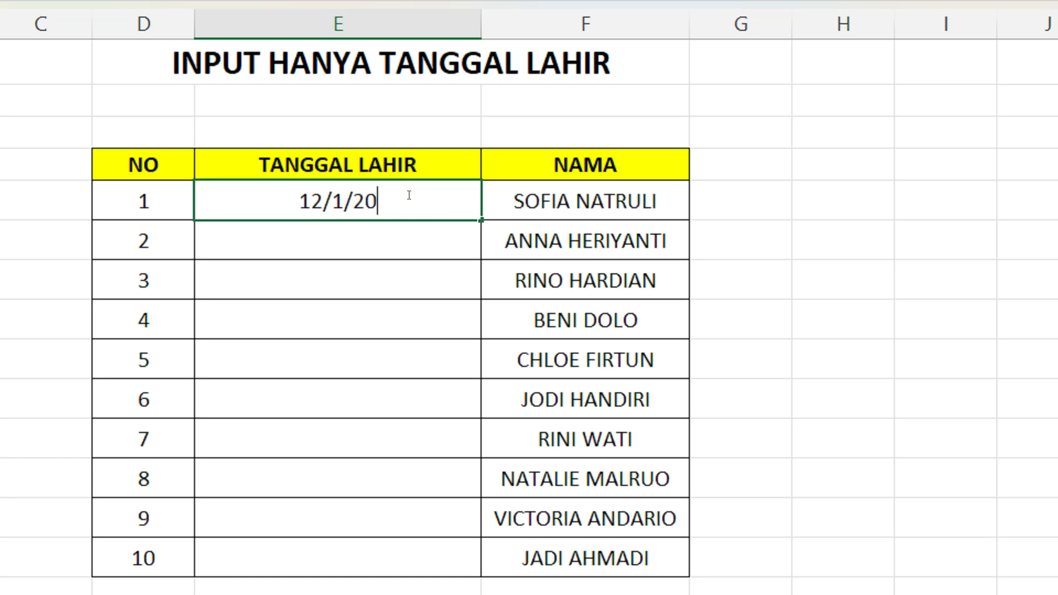
pyautogui.write('11')
pyautogui.press('Return')
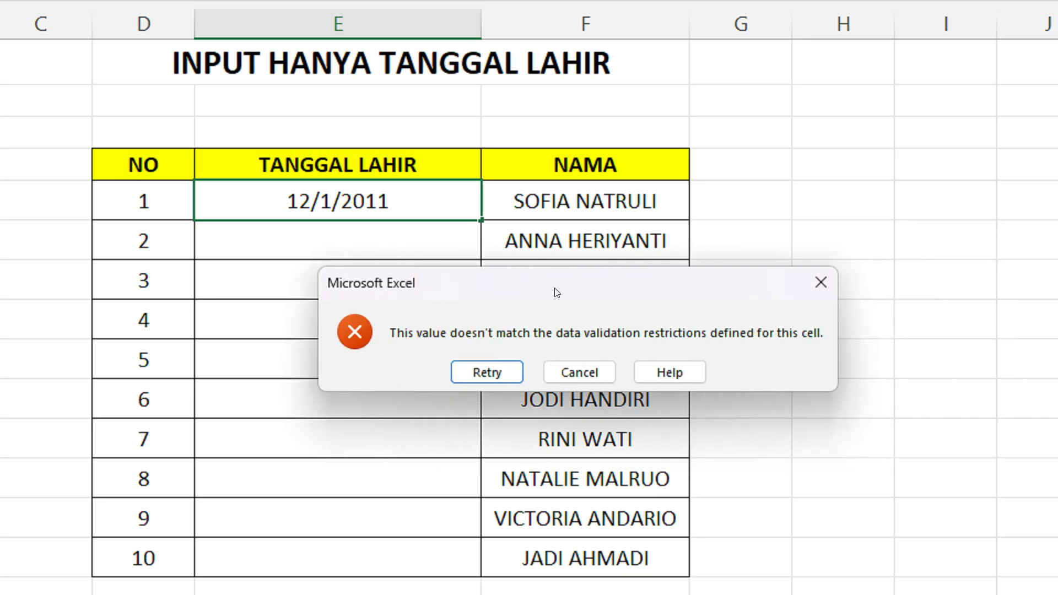
pyautogui.click(579, 373)
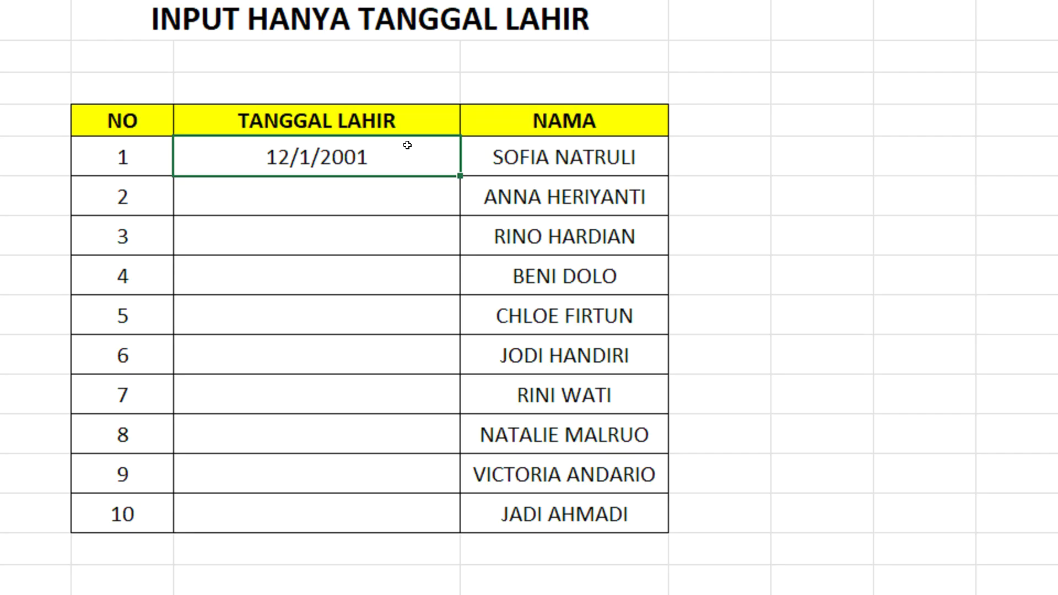
# Test the rule by trying to enter FHASKFVAS in the second TANGGAL LAHIR cell
pyautogui.click(386, 191)
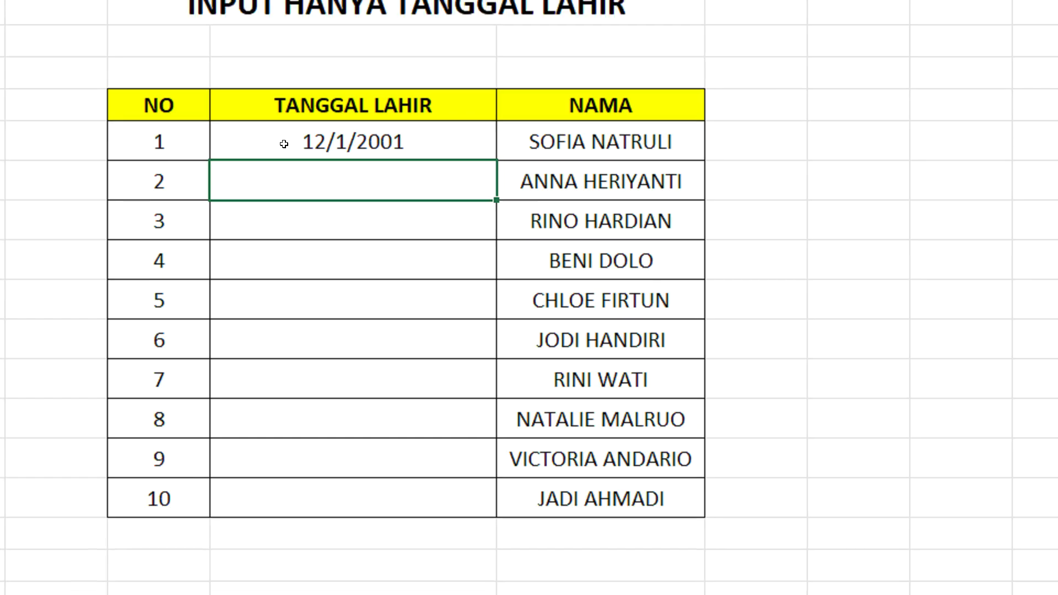
pyautogui.click(410, 133)
pyautogui.click(409, 193)
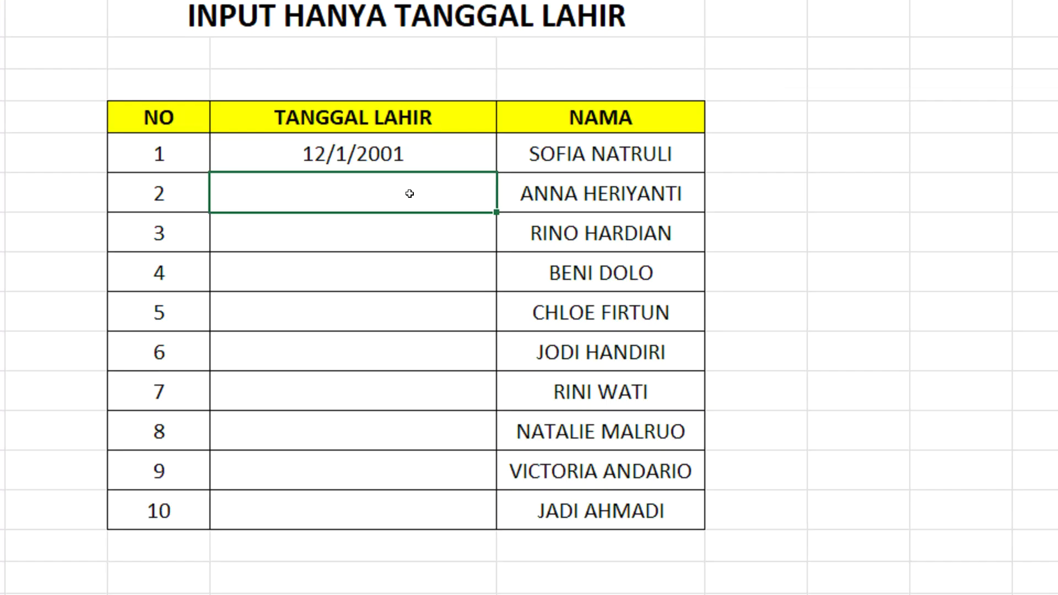
pyautogui.write('FHASKFVAS')
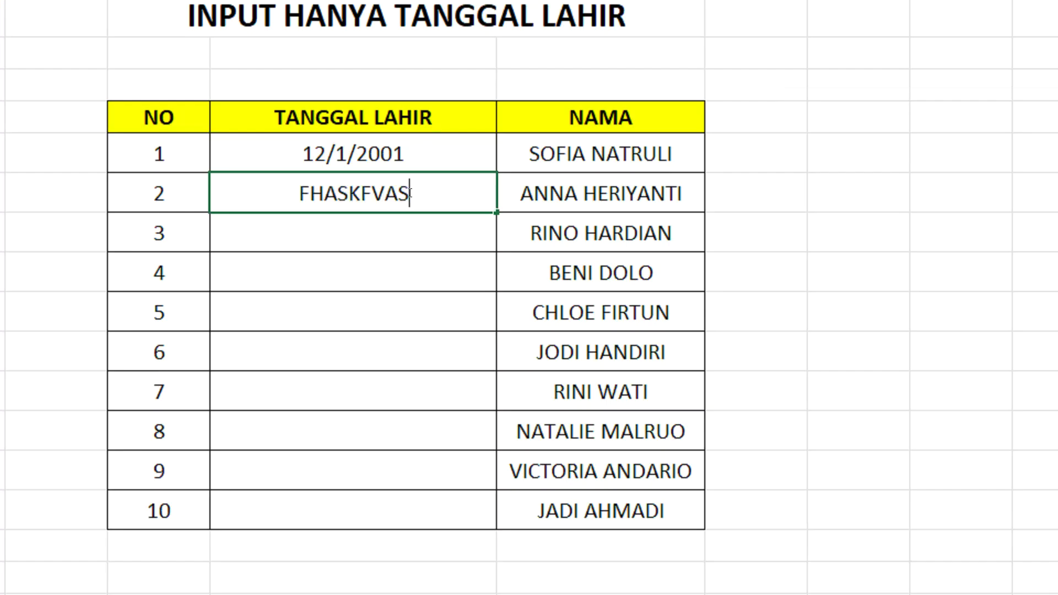
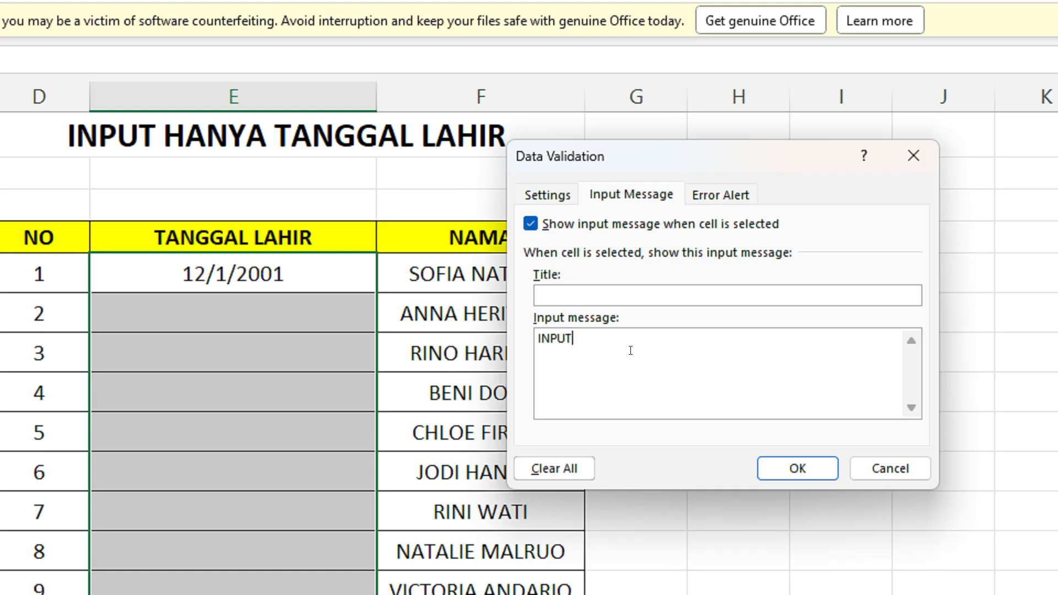
# Write the validation's input message as "INPUT DATA DENGAN FORMAT MM/DD/YYYY"
pyautogui.write('DENGAN ')
pyautogui.write('FOI')
pyautogui.write('RMAT')
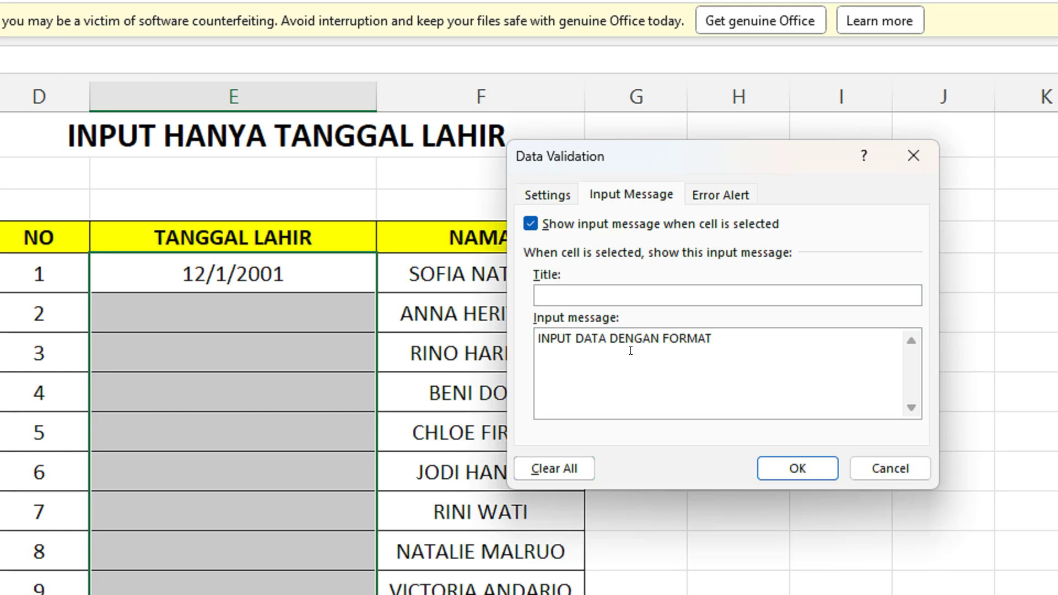
pyautogui.write(' MM/DD/YYYY')
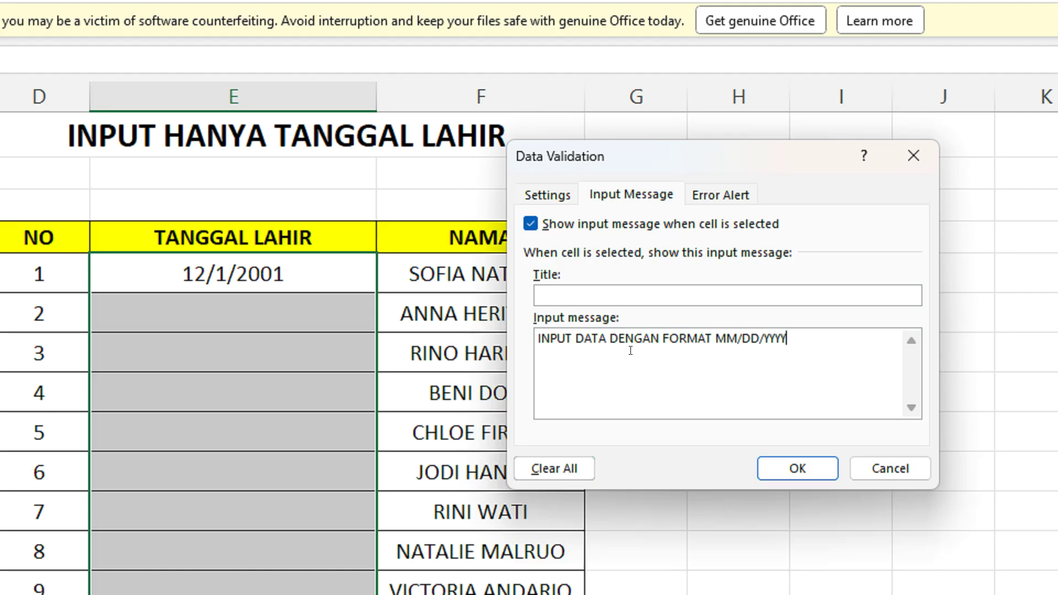
# Append the example ", CONTOH 12/1/1990," to the input message after the date format
pyautogui.moveTo(713, 334); pyautogui.dragTo(786, 338)
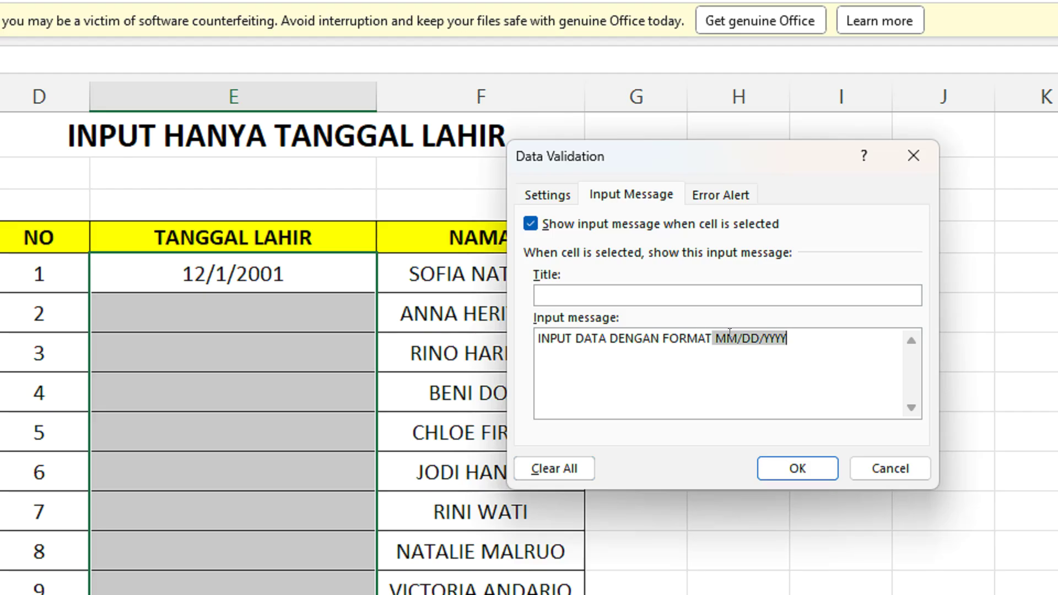
pyautogui.click(712, 335)
pyautogui.moveTo(712, 333); pyautogui.dragTo(767, 333)
pyautogui.write(', ')
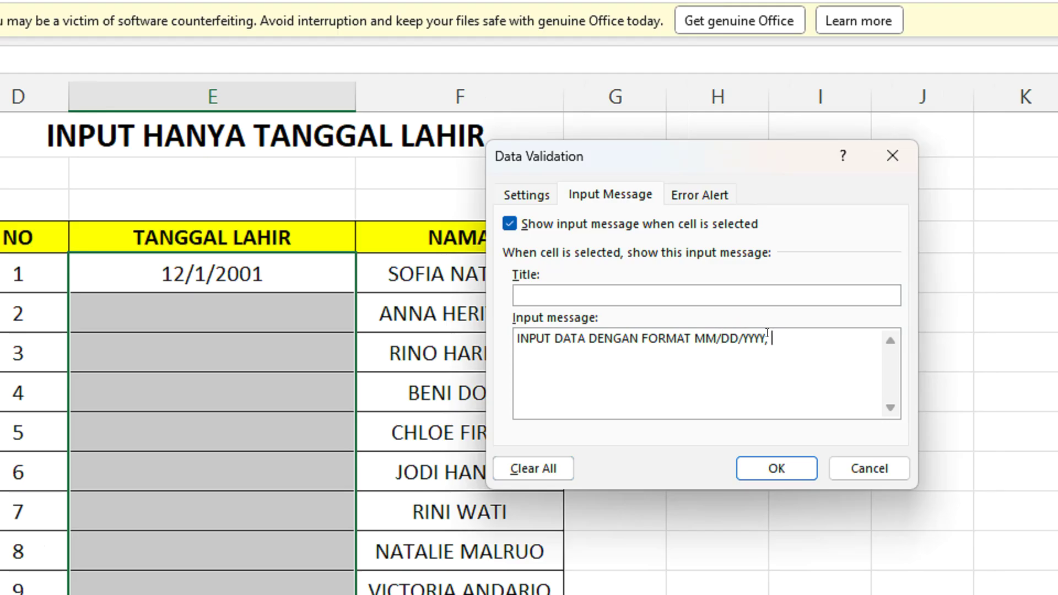
pyautogui.write('CONTOH 12/1/199')
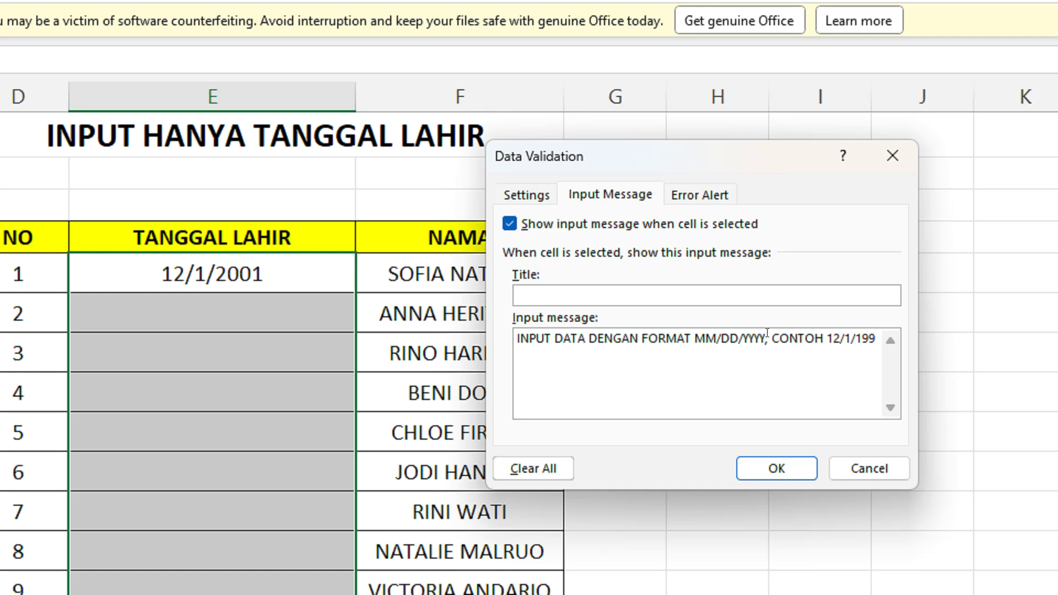
pyautogui.write('0,')
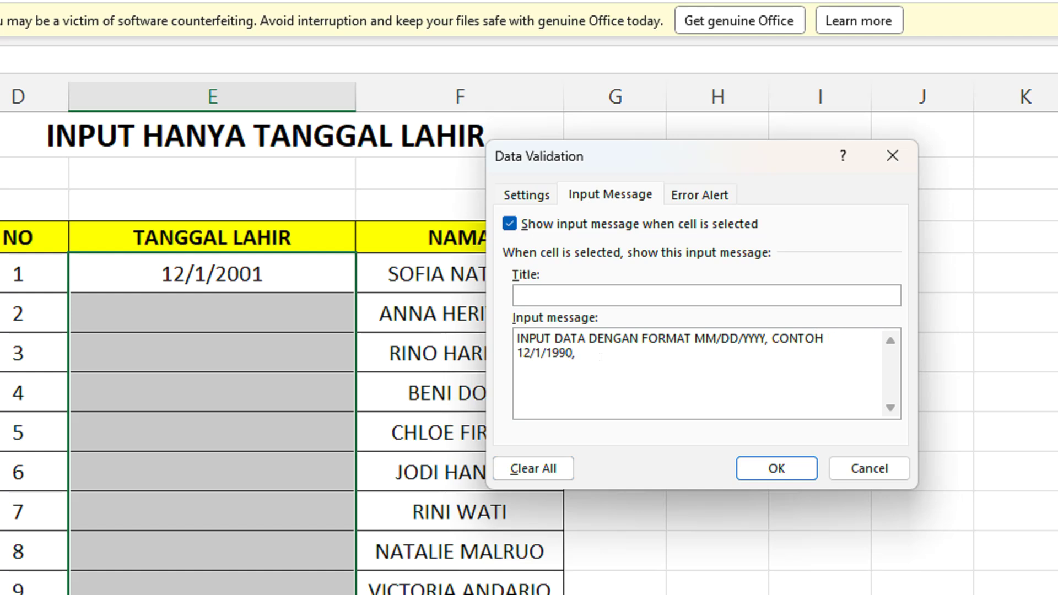
# Add a new line to the input message reading "TAHUN YANG BOLEH DI INPU MULAI DARI 1/1/1990 - 12/31/2010"
pyautogui.write('TAHUN YANG BOLEH DI I')
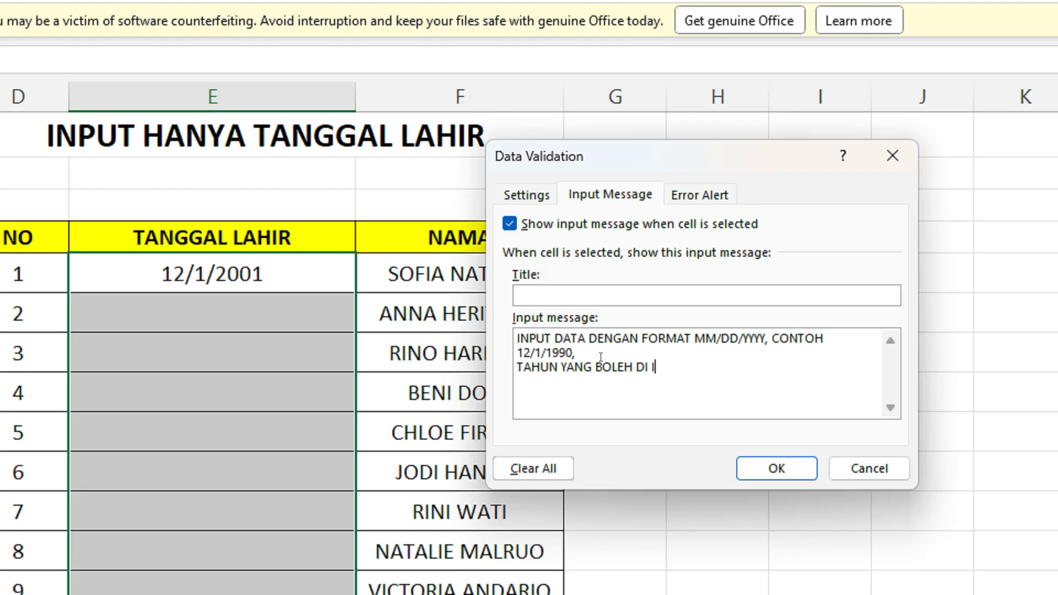
pyautogui.write('NPU MULAI DARI')
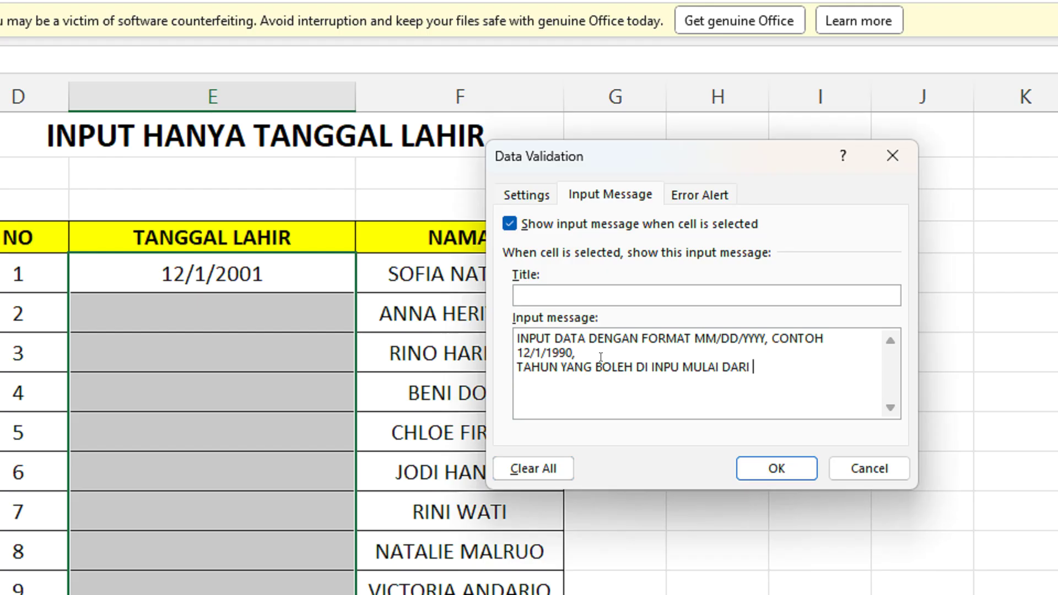
pyautogui.write(' 1/1/1990 - 12/31/2010')
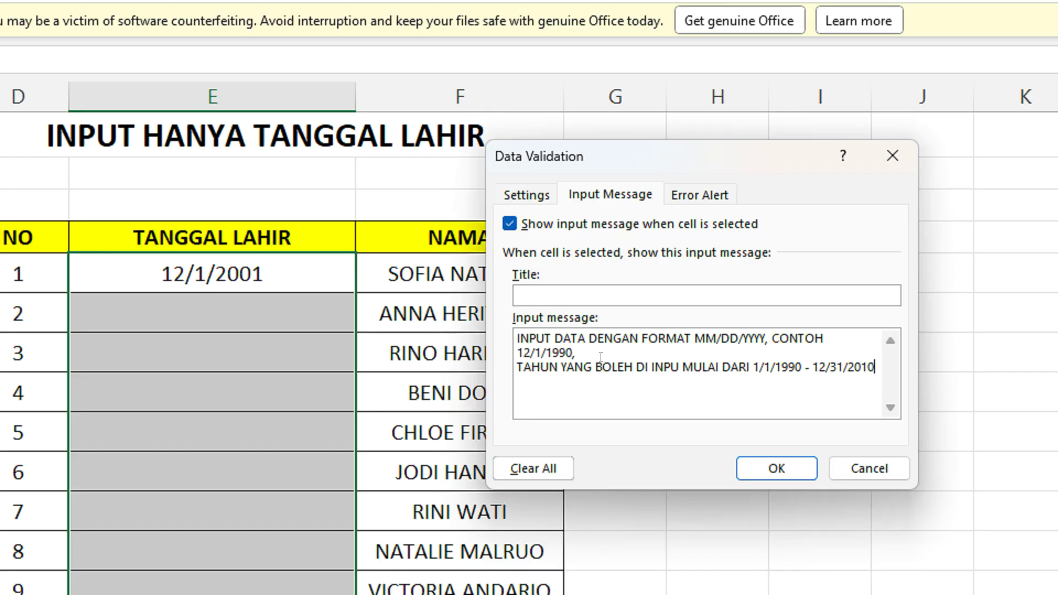
# Review the input message's wording and its allowed date range, and look over the error alert settings
pyautogui.moveTo(516, 366); pyautogui.dragTo(876, 366)
pyautogui.click(766, 366)
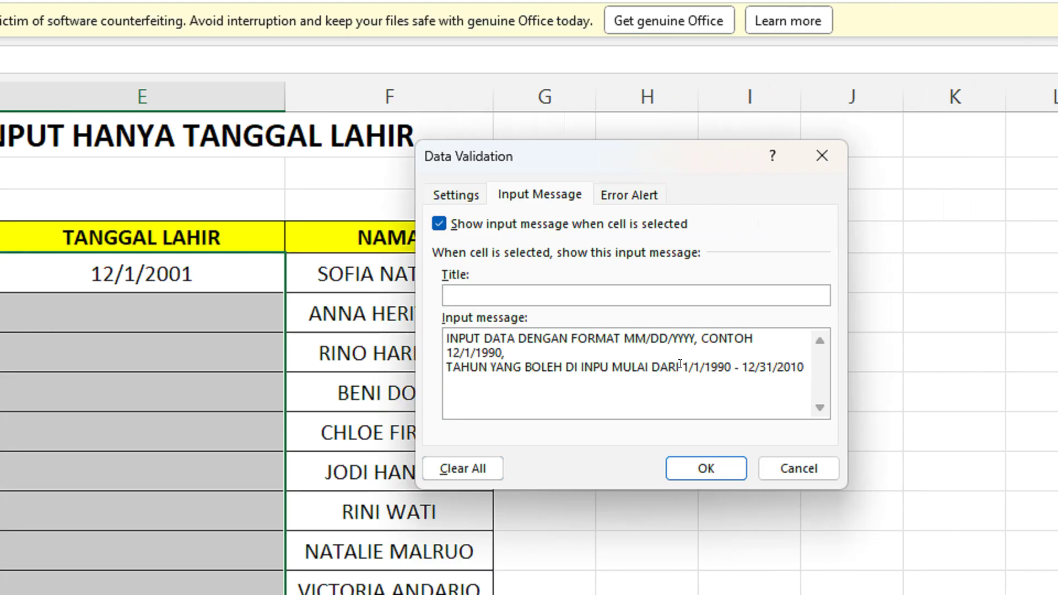
pyautogui.moveTo(682, 366); pyautogui.dragTo(733, 367)
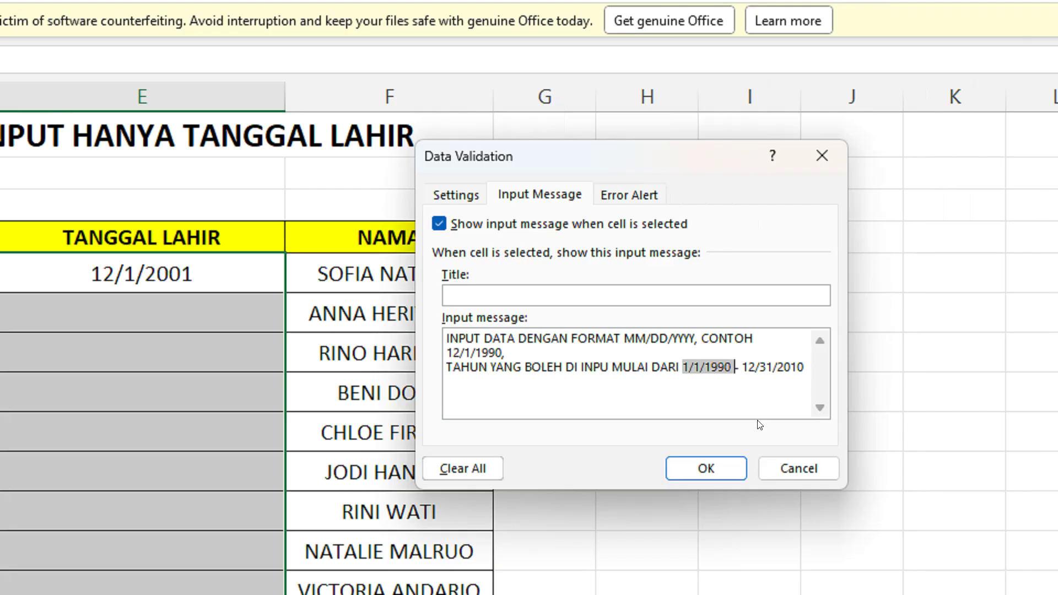
pyautogui.moveTo(744, 366); pyautogui.dragTo(804, 367)
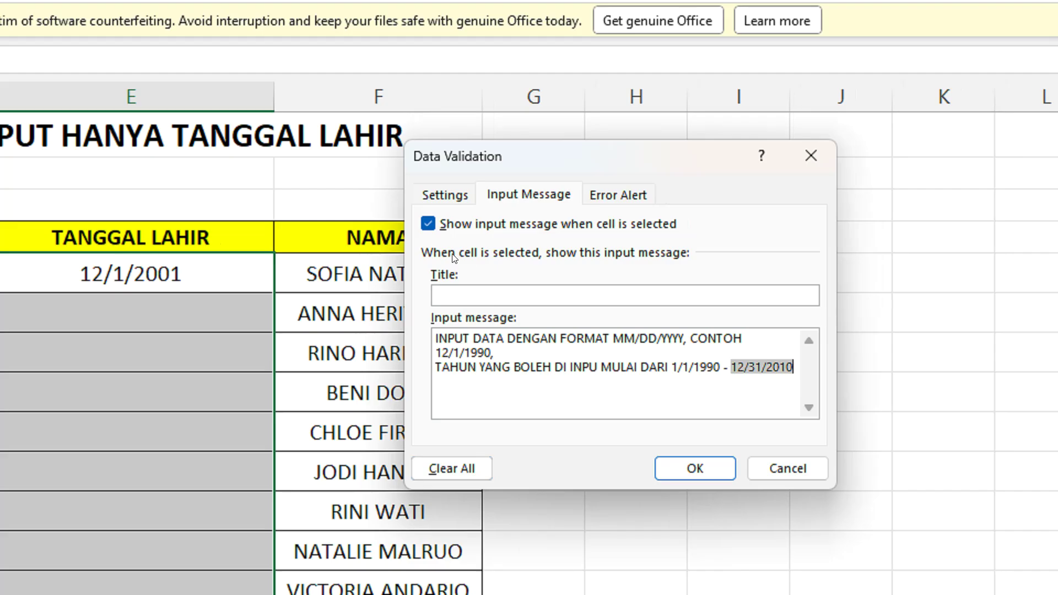
pyautogui.click(530, 192)
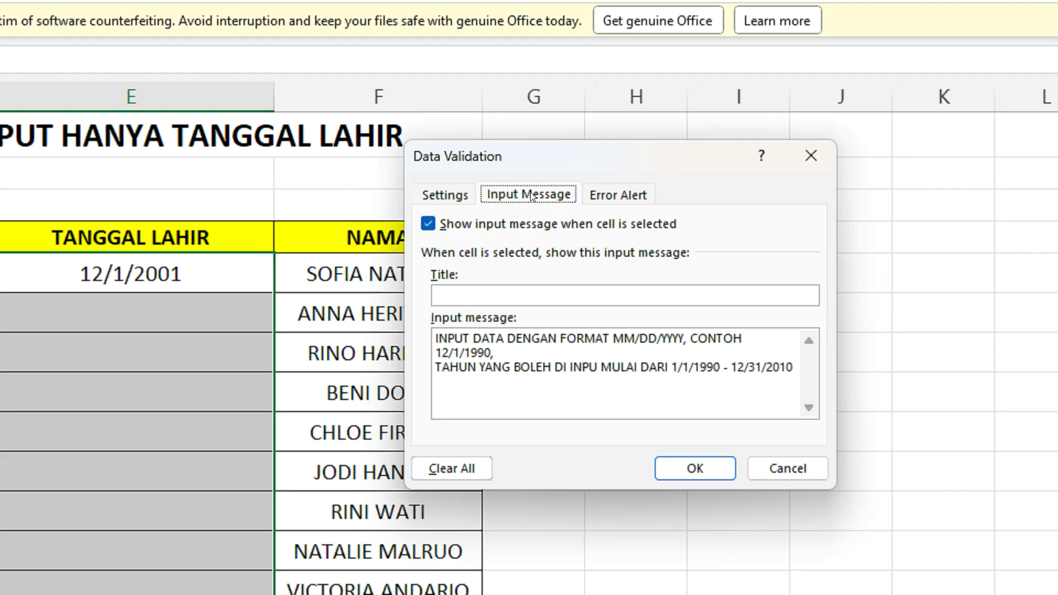
pyautogui.click(616, 197)
pyautogui.click(625, 346)
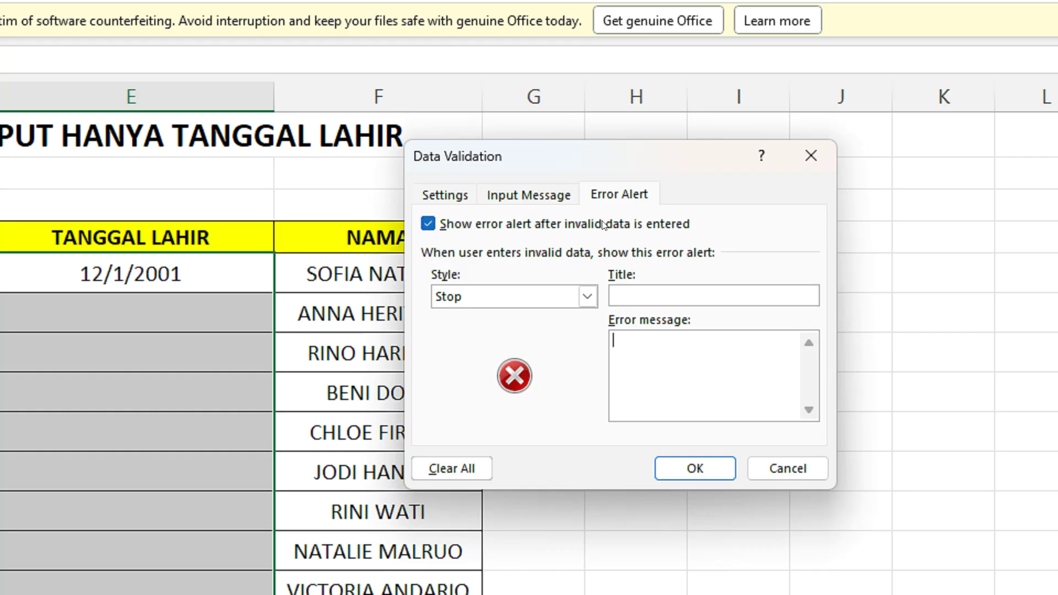
pyautogui.click(533, 198)
pyautogui.moveTo(432, 335); pyautogui.dragTo(793, 373)
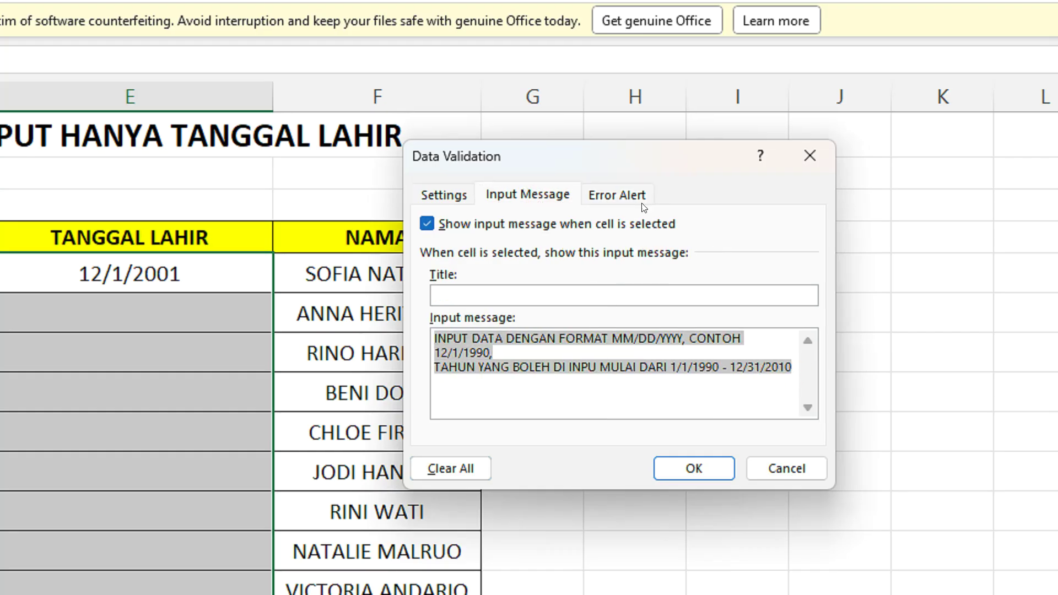
# Write the error alert message as "WAJIB INPUT SESUAI DEGAN FORMAT MM/DD/YYYY", keeping the Stop style
pyautogui.click(617, 193)
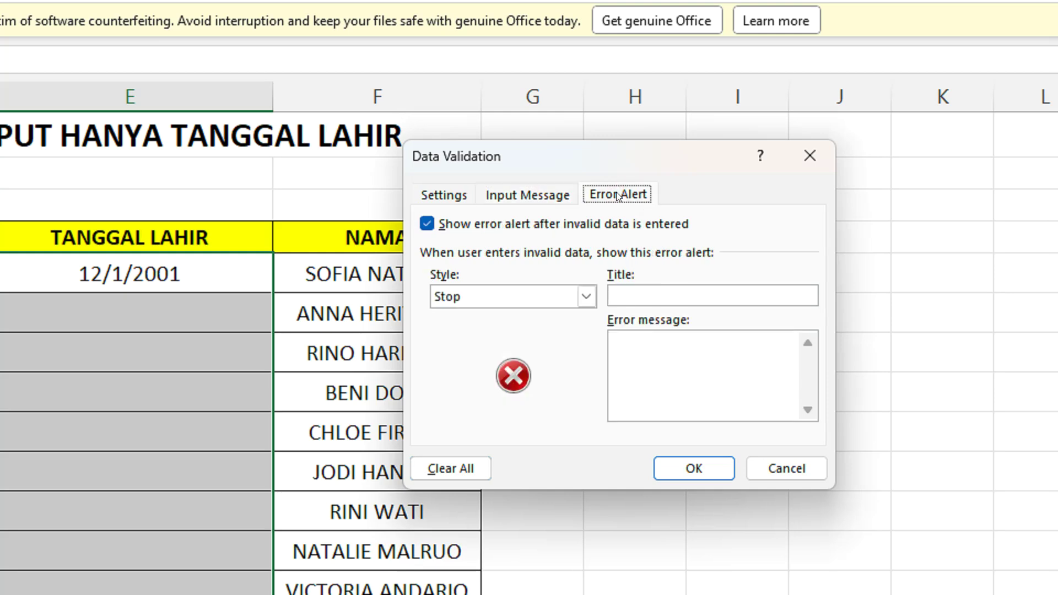
pyautogui.click(636, 349)
pyautogui.write('WAJIB INPUT S')
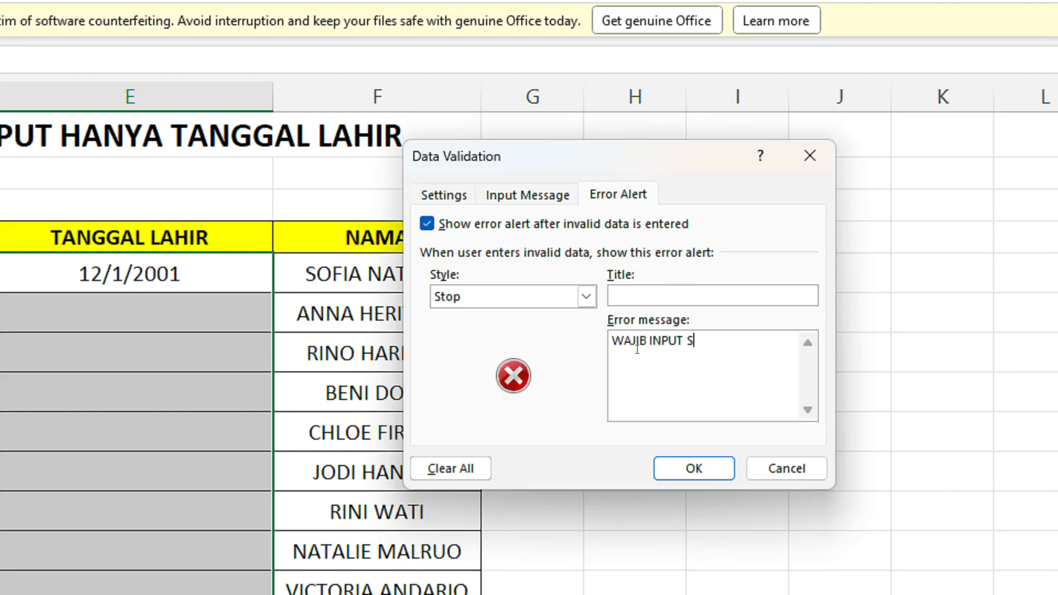
pyautogui.write('ESUAI DEGA')
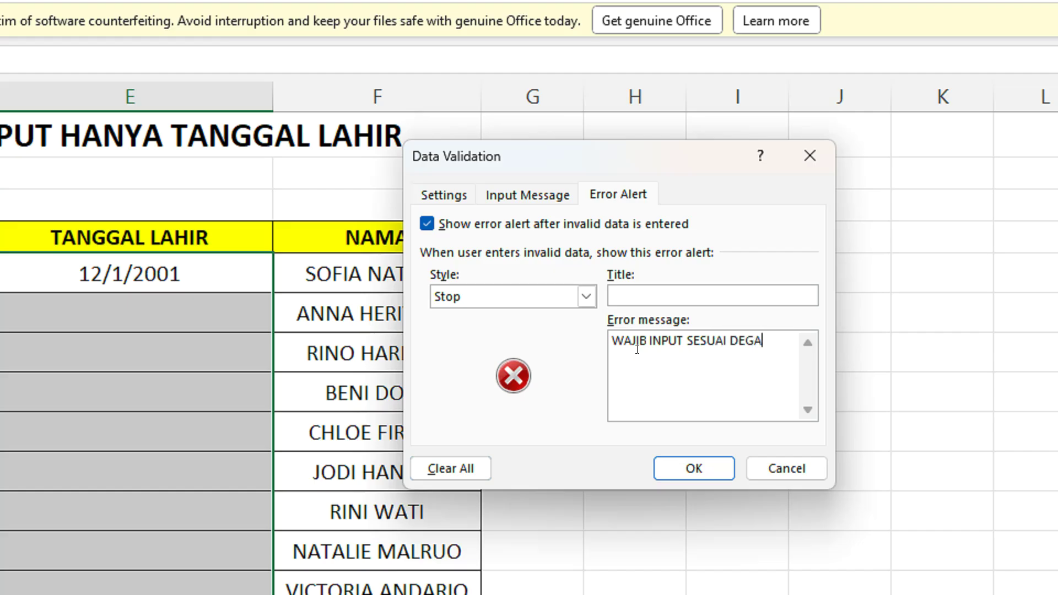
pyautogui.write('N FORMAT D')
pyautogui.press('BackSpace')
pyautogui.write('MM/DD/YYYY')
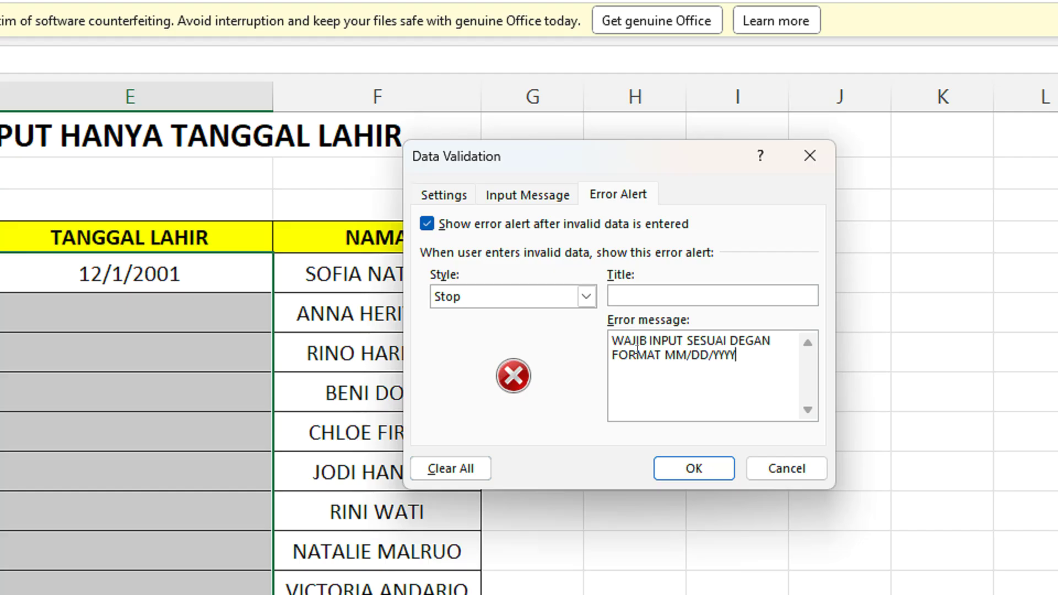
# Append ", RENTANG 1/1/1990 - 12/31/2010 !!!!" to the error message and apply the validation settings
pyautogui.write(',')
pyautogui.press('BackSpace')
pyautogui.press('BackSpace')
pyautogui.write(', RENTANG 1/1/')
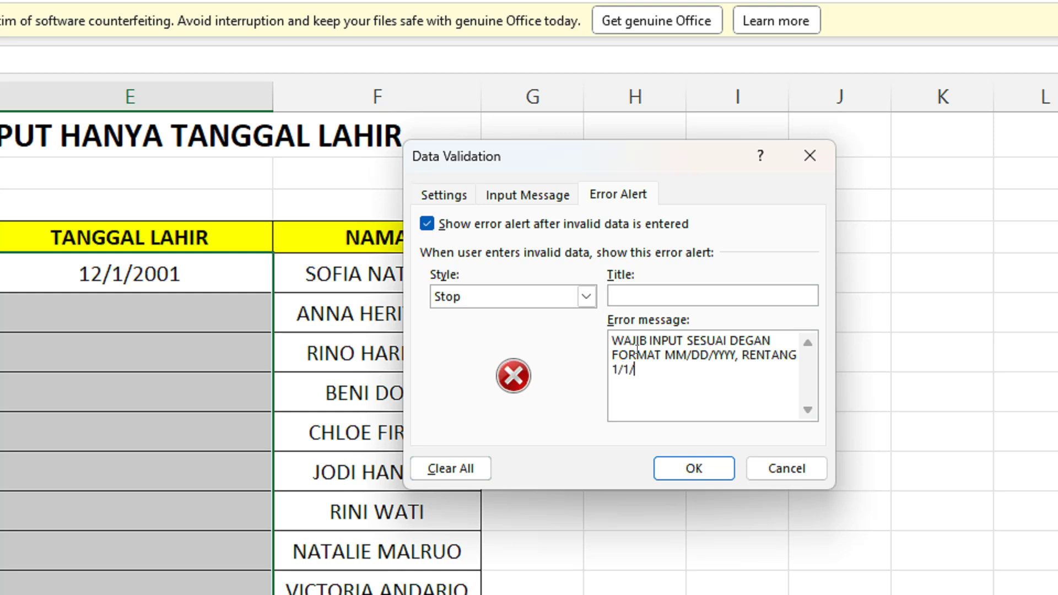
pyautogui.write('1990 - 12/31/2010 ')
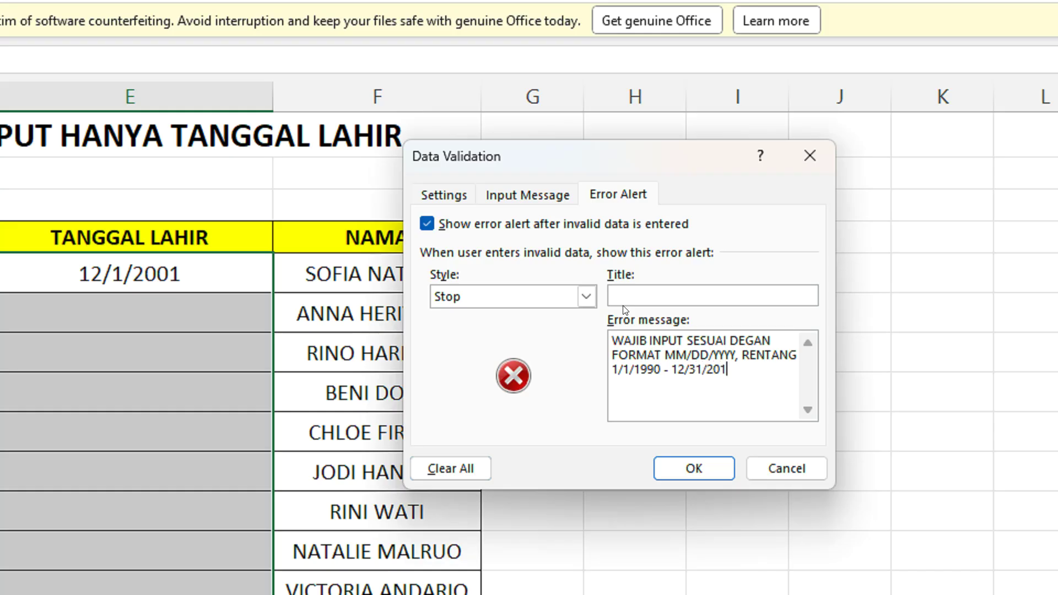
pyautogui.write('!!!!')
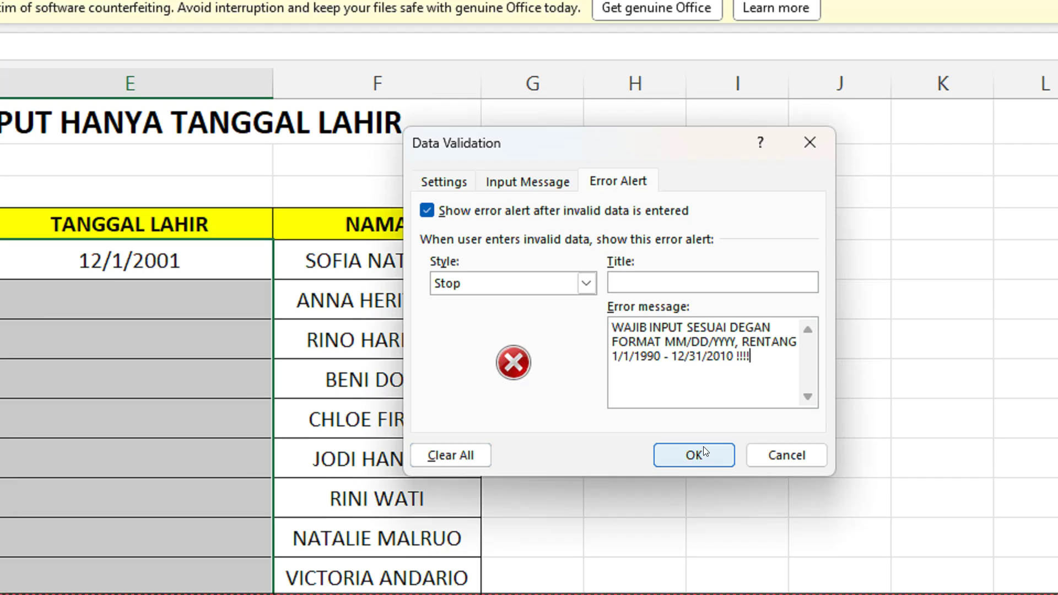
pyautogui.click(694, 468)
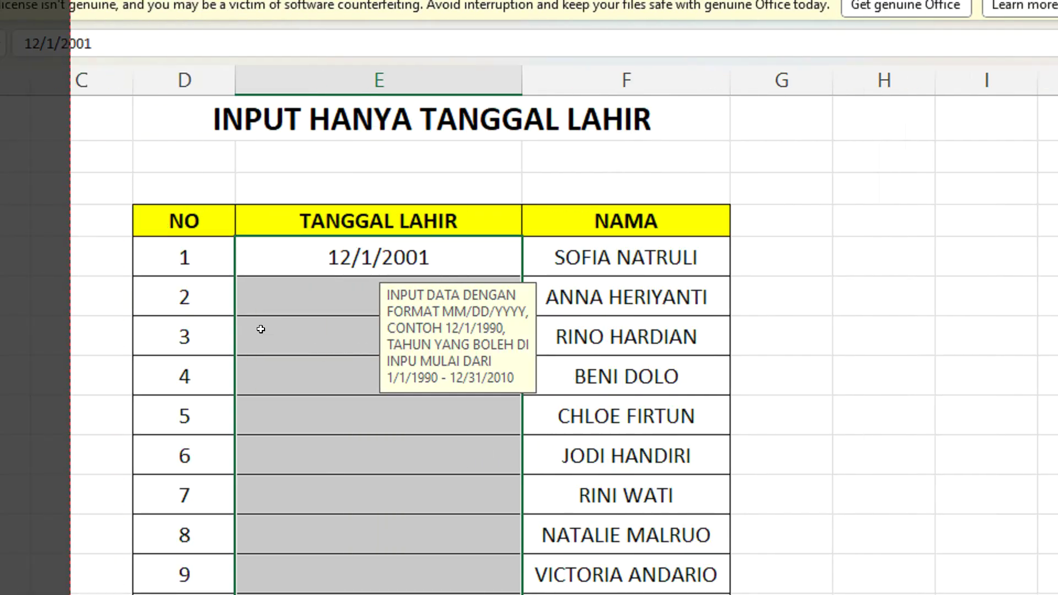
# Test the error alert by trying to enter HAJASGJFASJFJAS in the second TANGGAL LAHIR cell, and cancel the entry
pyautogui.click(303, 296)
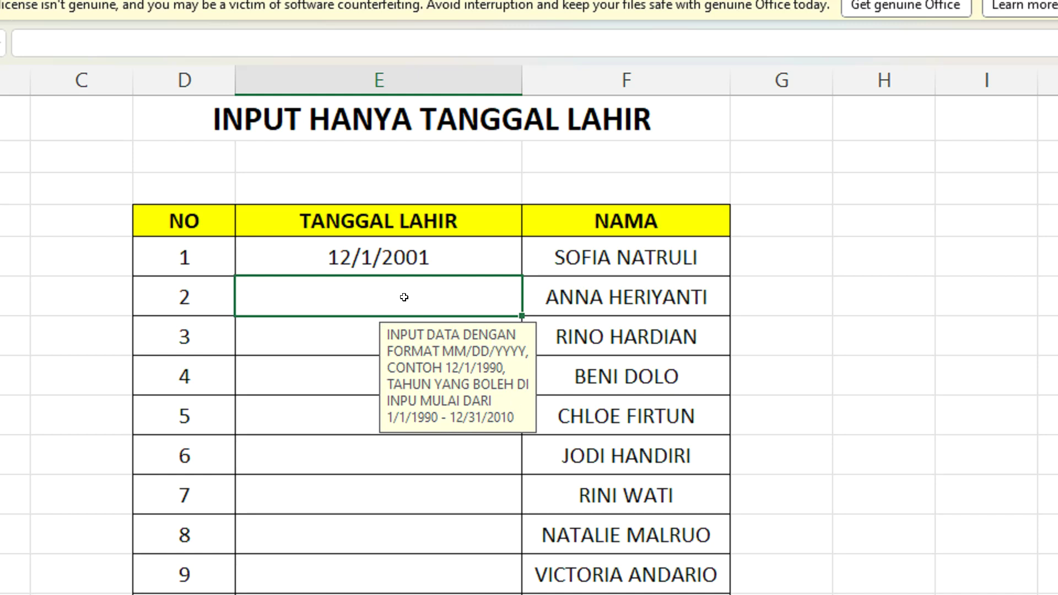
pyautogui.write('HAJASGJFASJFJAS')
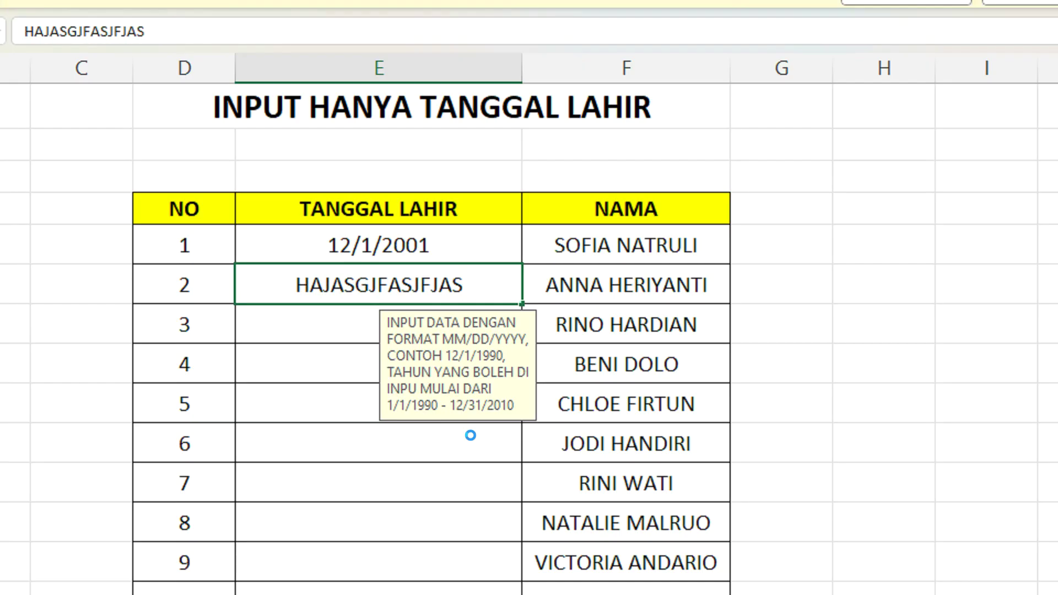
pyautogui.press('Return')
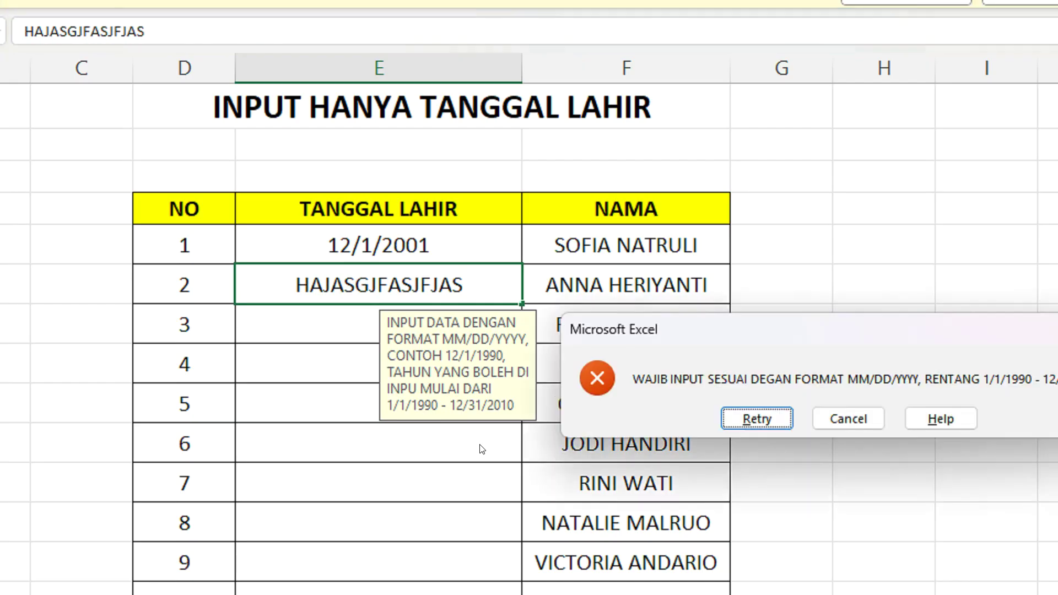
pyautogui.moveTo(723, 311); pyautogui.dragTo(318, 362)
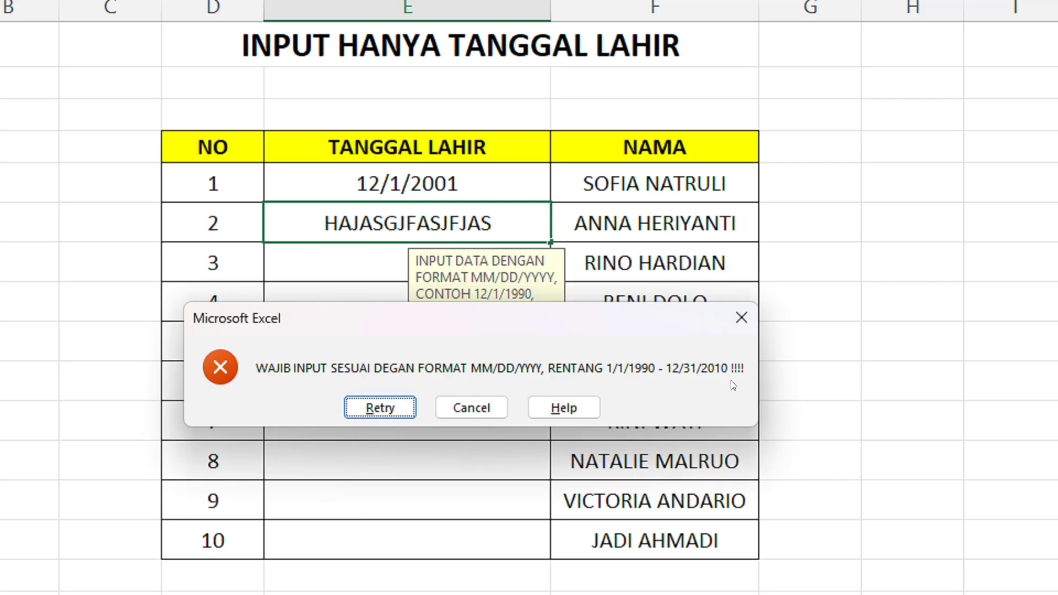
pyautogui.click(471, 407)
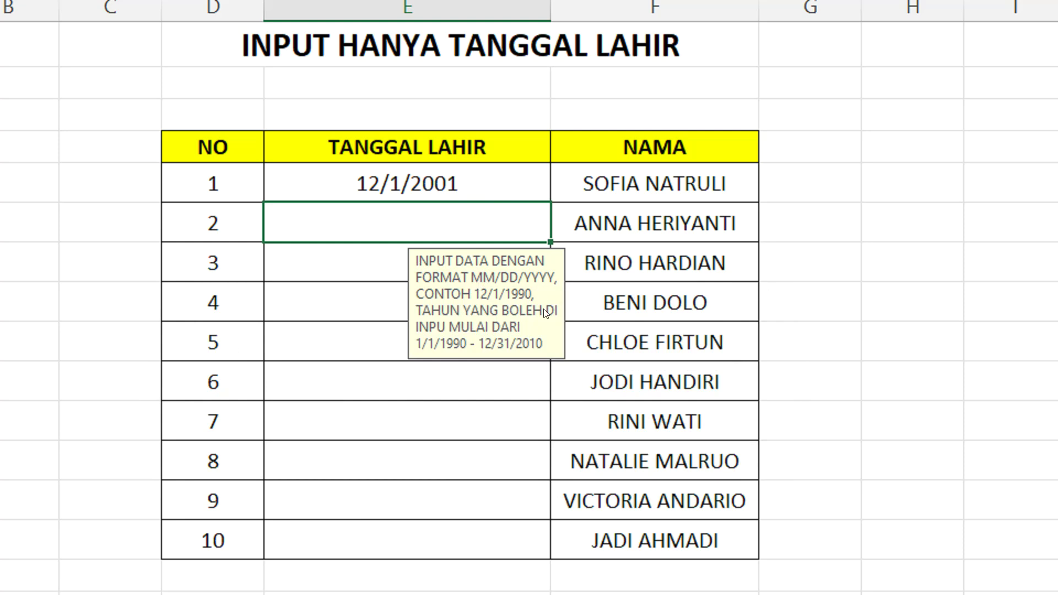
# Reposition the input message note shown below the second TANGGAL LAHIR cell so it partly overlaps the NAMA column
pyautogui.moveTo(542, 296); pyautogui.dragTo(673, 359)
pyautogui.moveTo(565, 331); pyautogui.dragTo(491, 250)
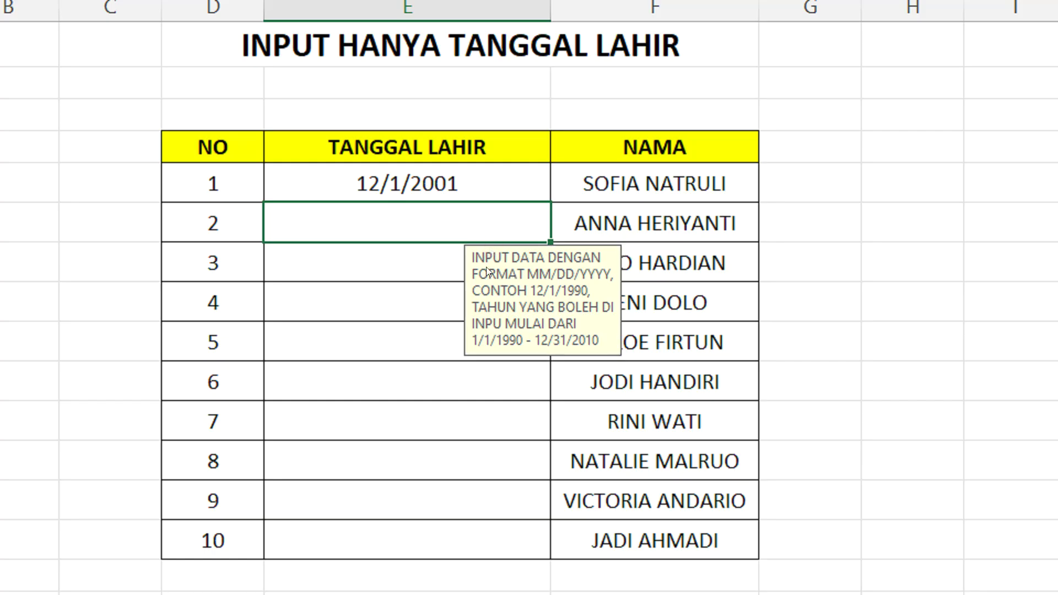